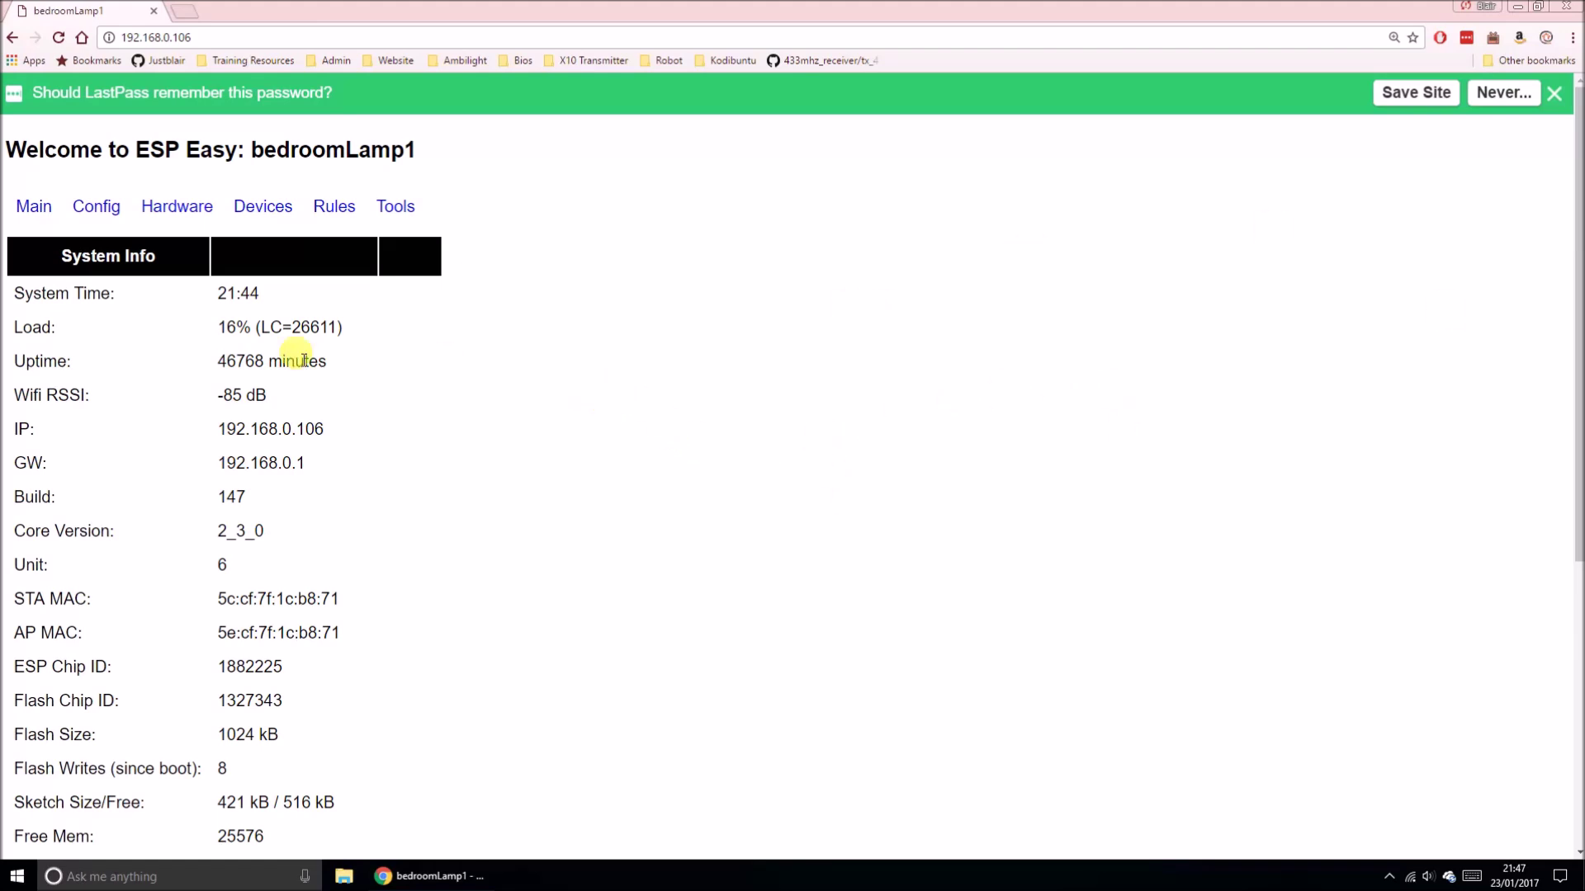
- Open bedroomLamp1's Config page and review unit number 6, sensor delay 60 and IP 192.168.0.106
left_click(96, 206)
scroll(97, 213, "down", 1)
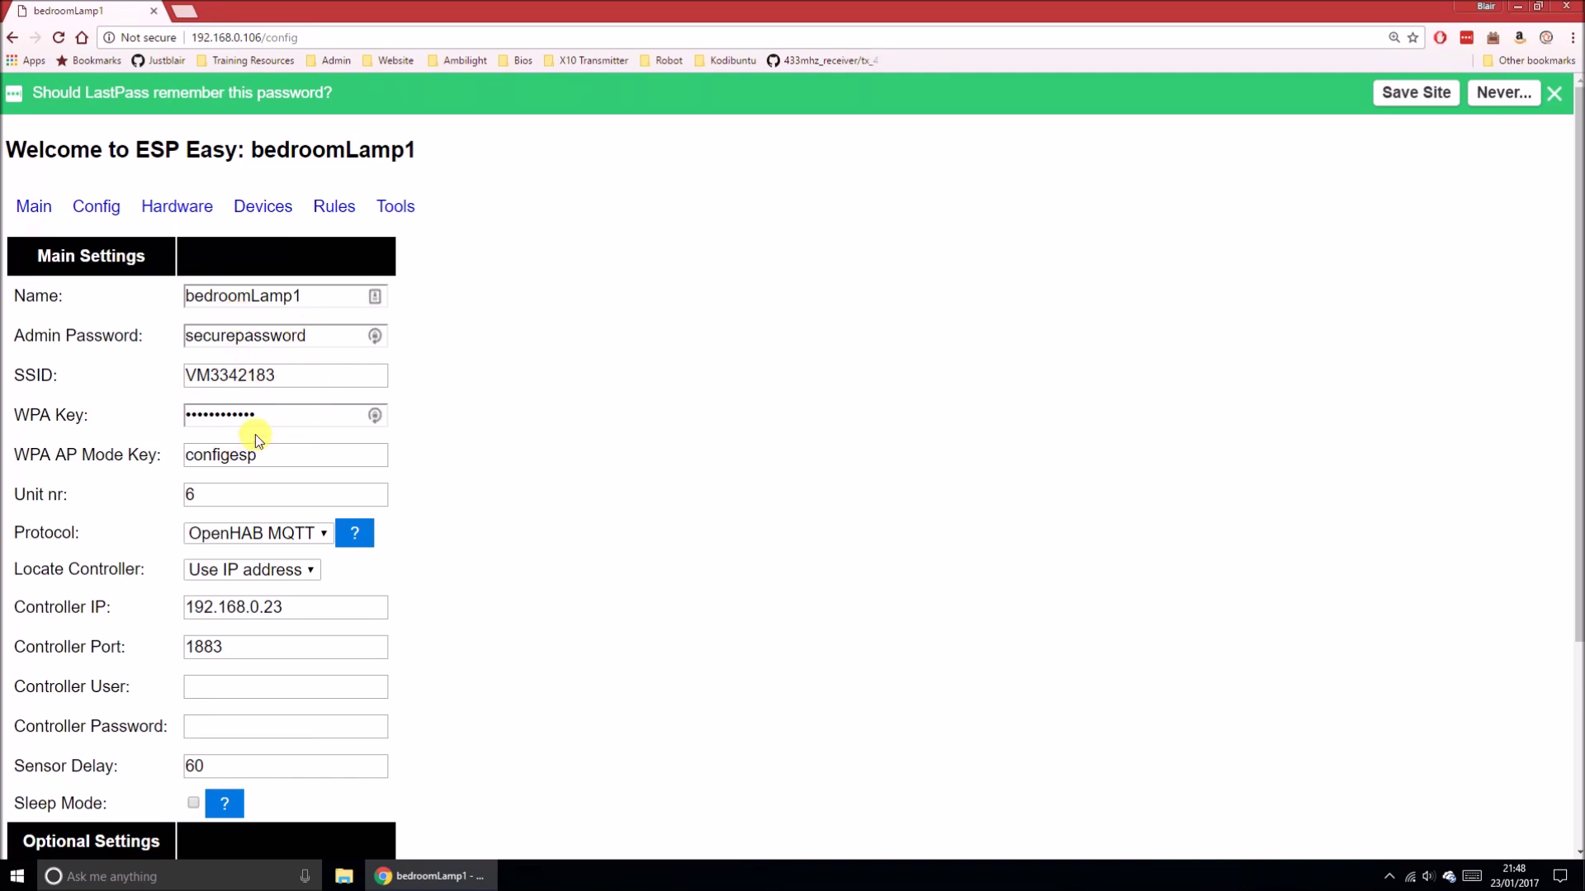
scroll(327, 420, "down", 1)
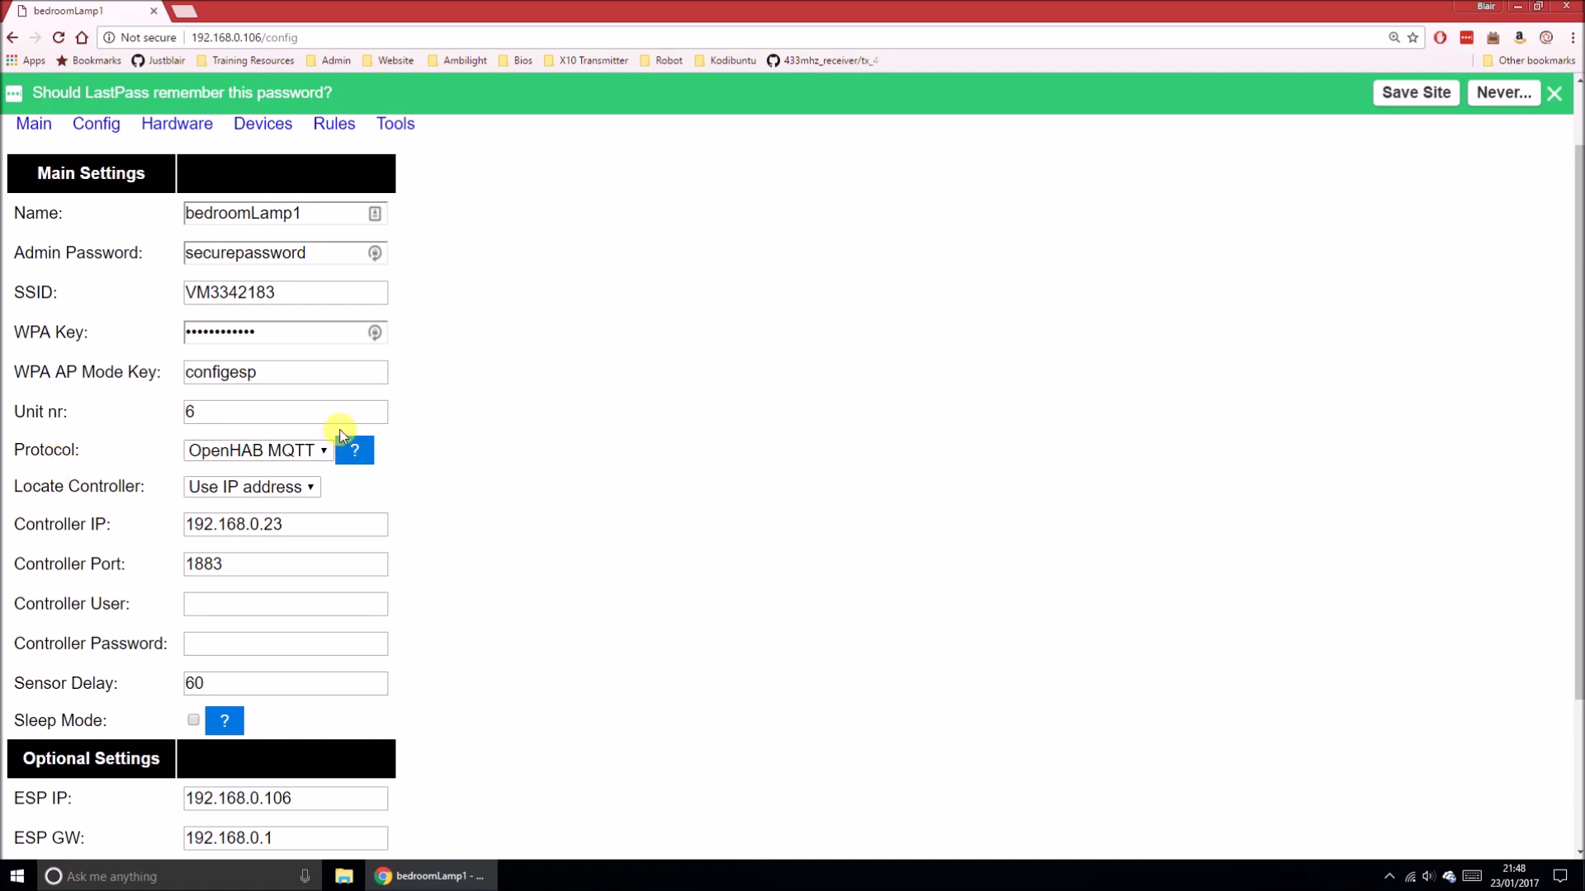
- Leave the controller Protocol on OpenHAB MQTT and close the LastPass save-password bar
left_click(299, 449)
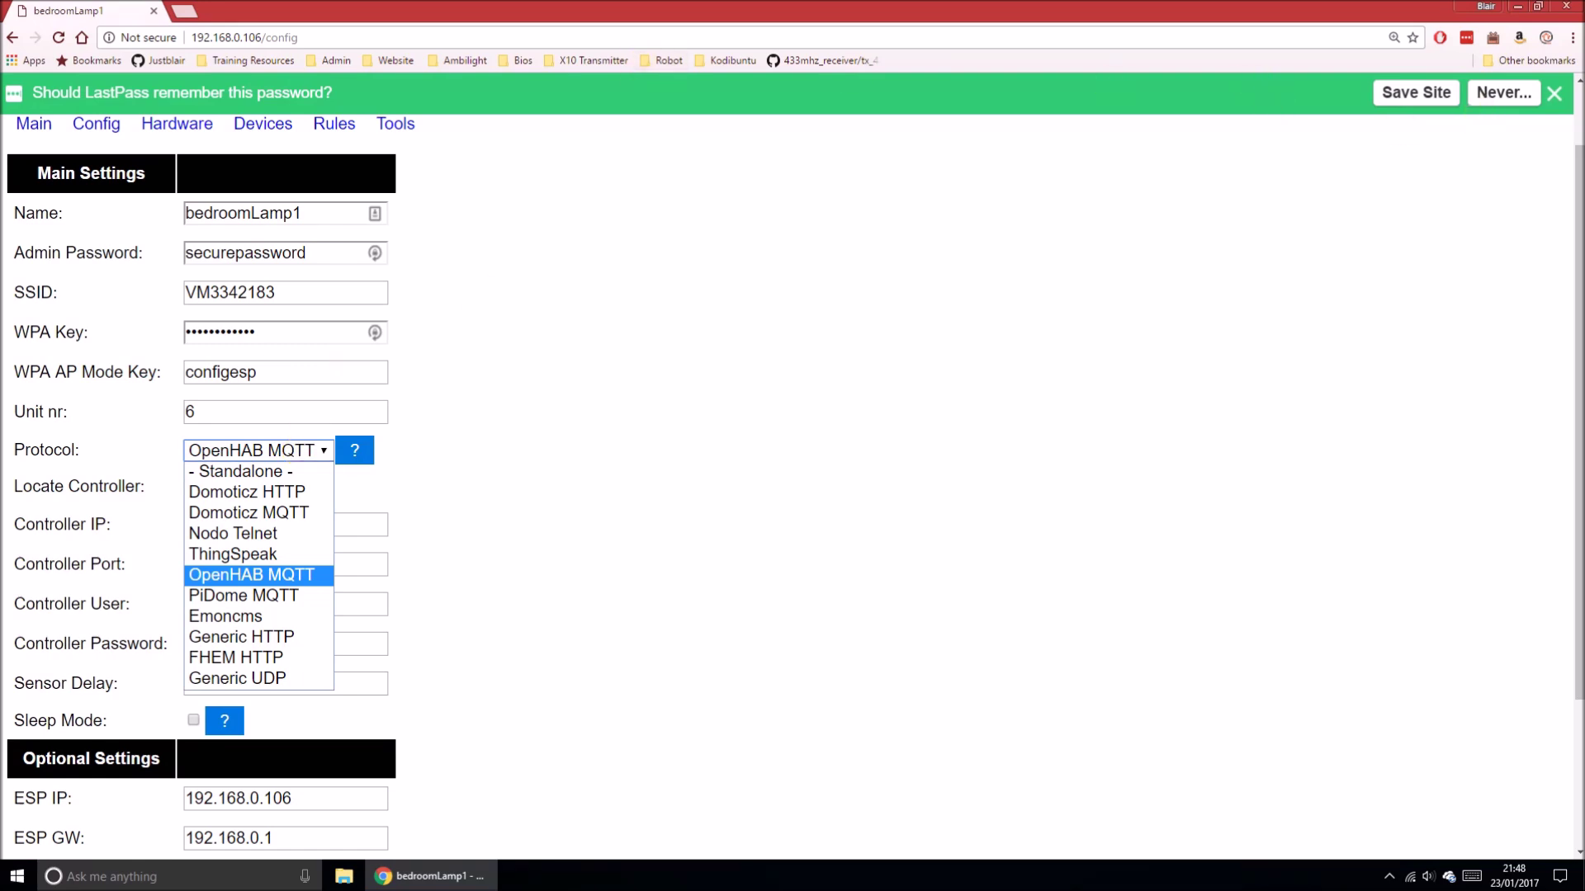
left_click(1554, 91)
left_click(1554, 93)
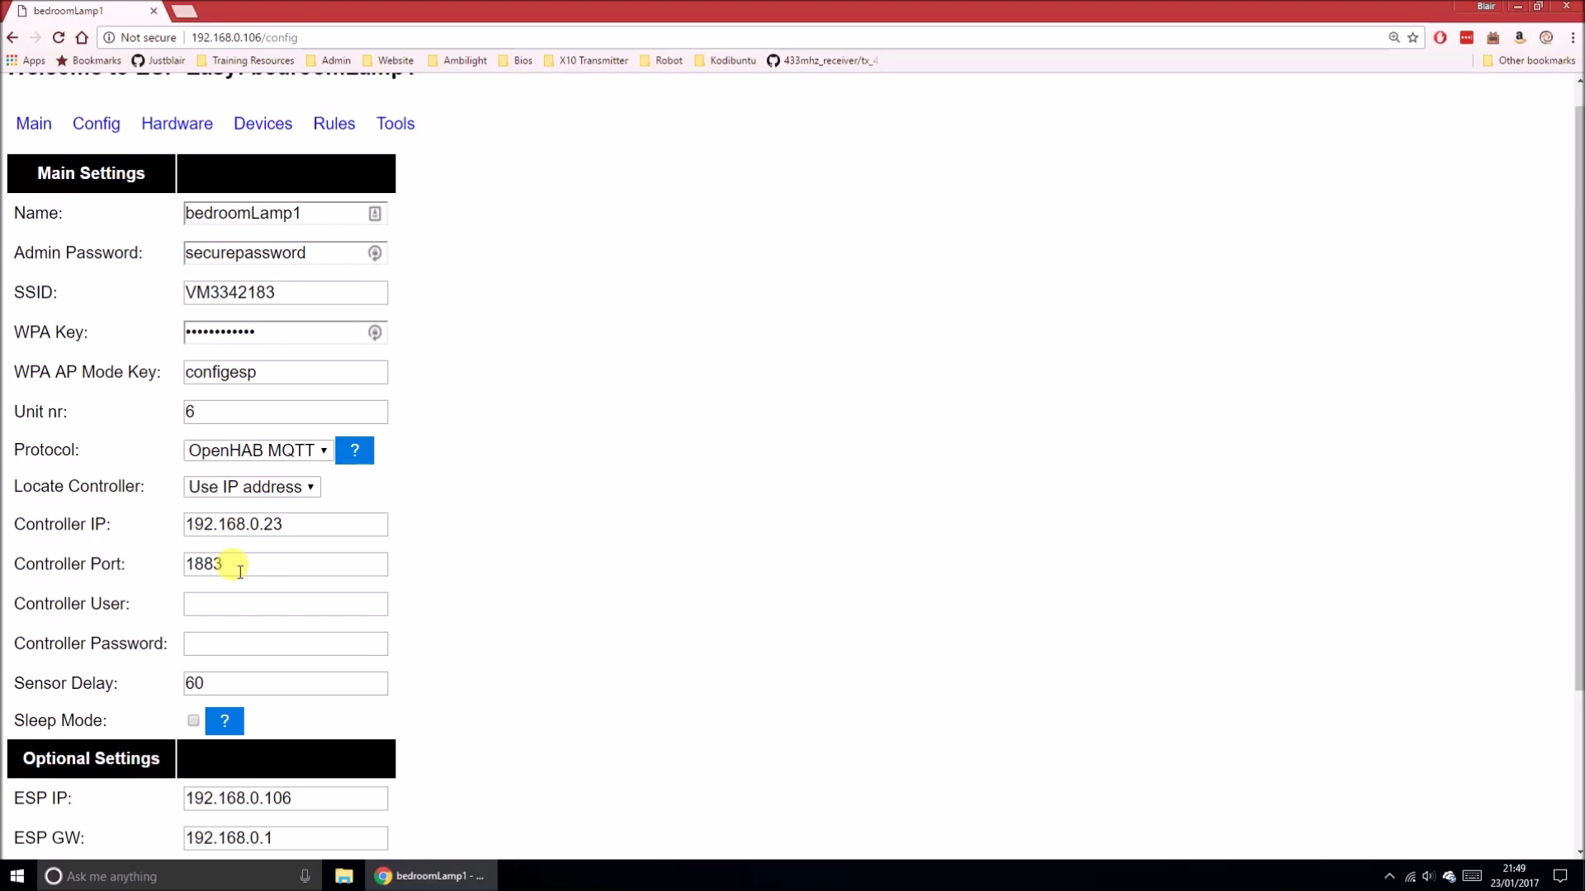
scroll(239, 572, "down", 3)
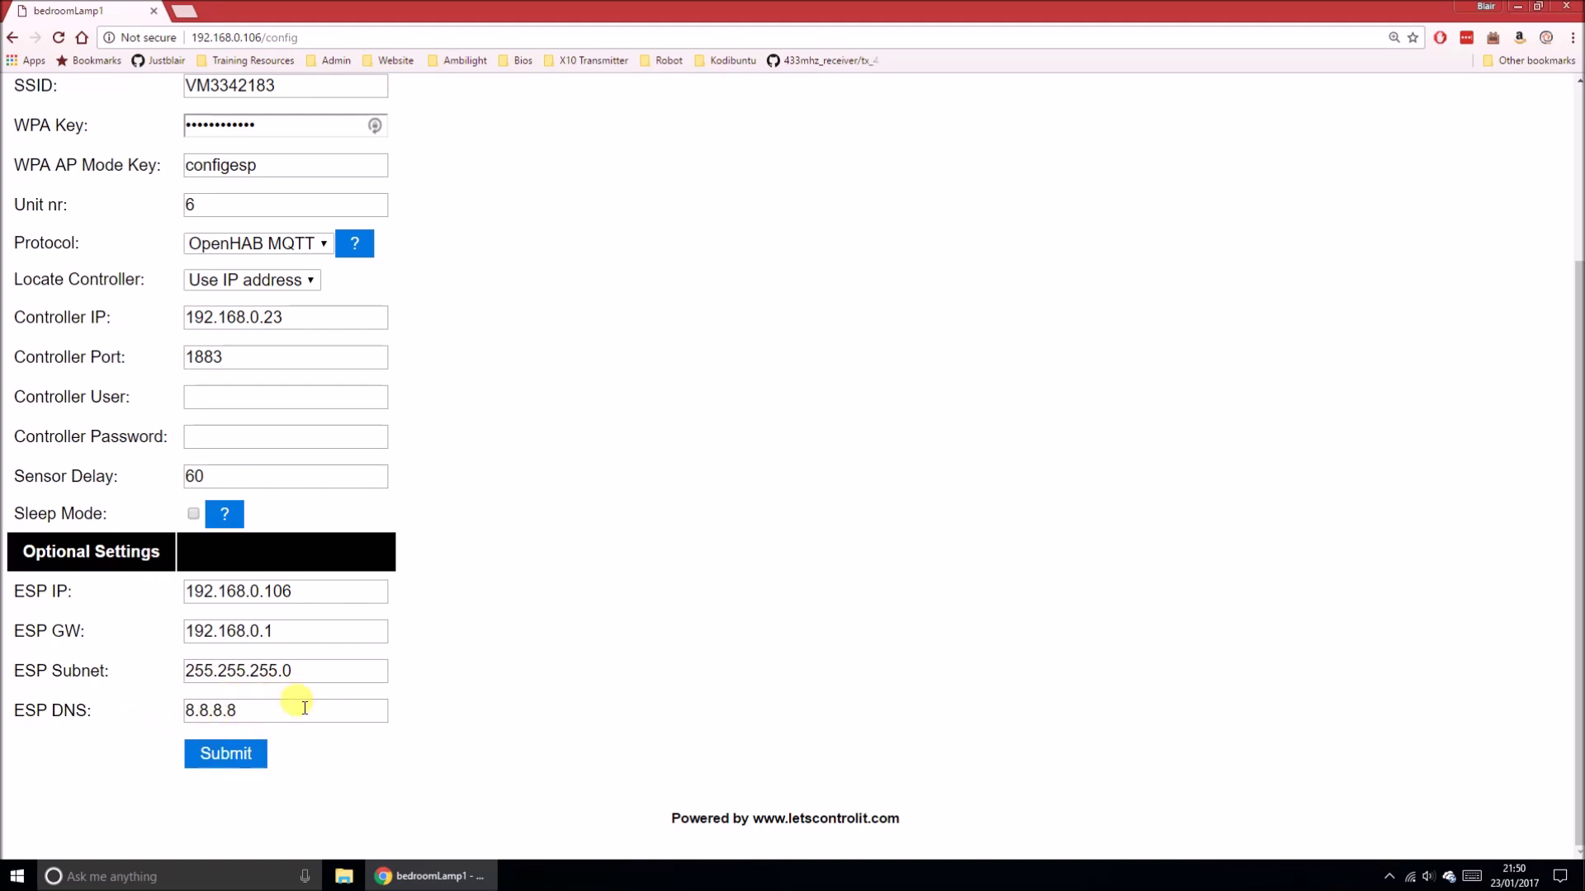
- Return to the top of Config and move to the Hardware Settings page
scroll(340, 736, "up", 3)
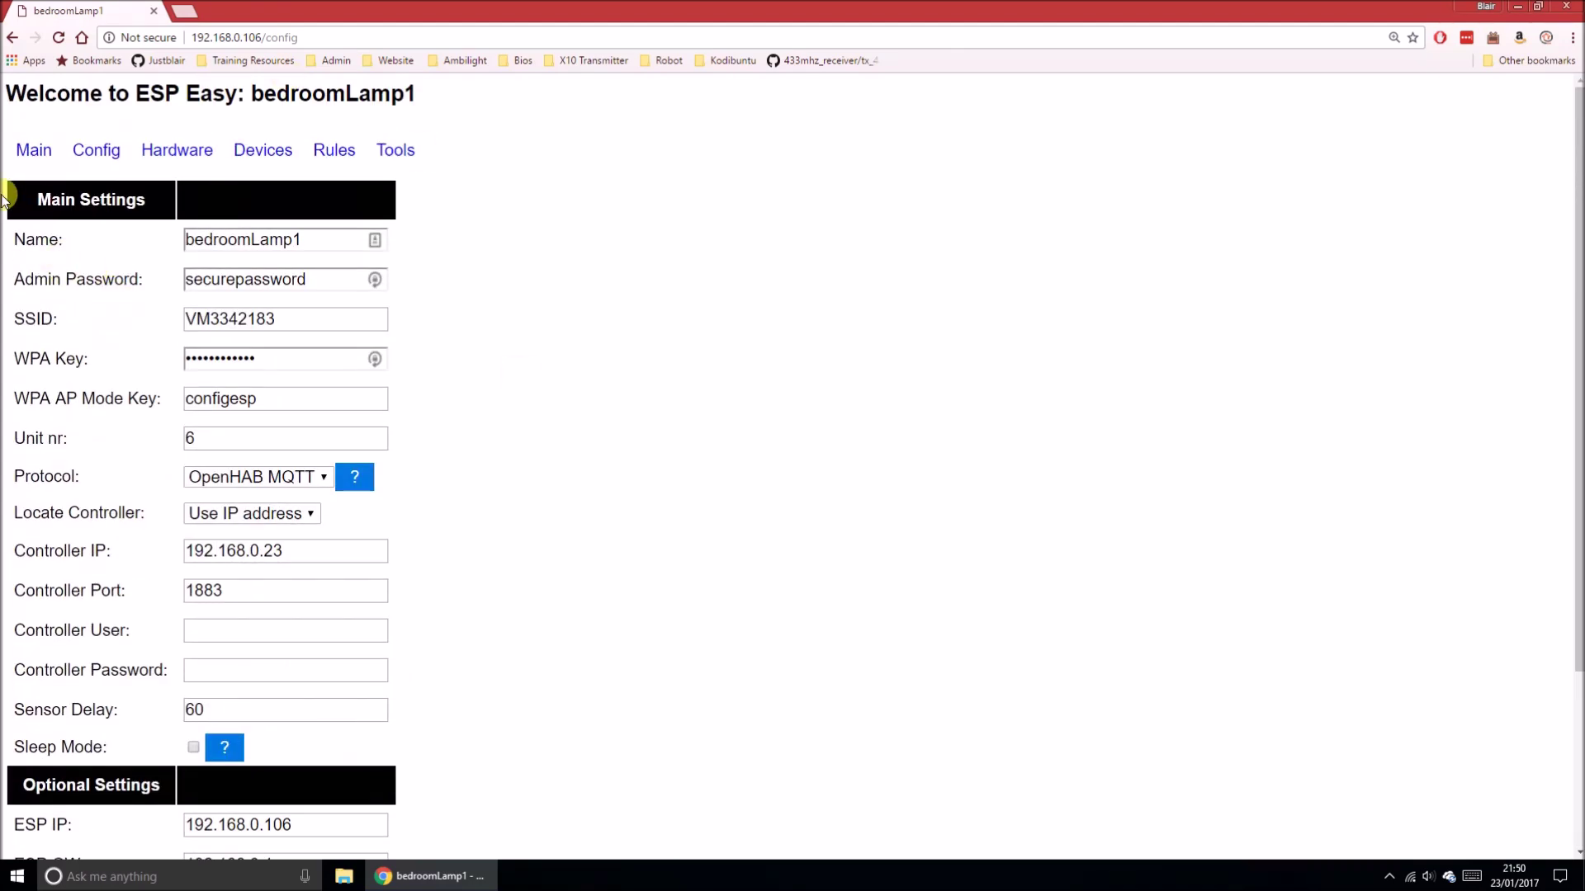
left_click(173, 163)
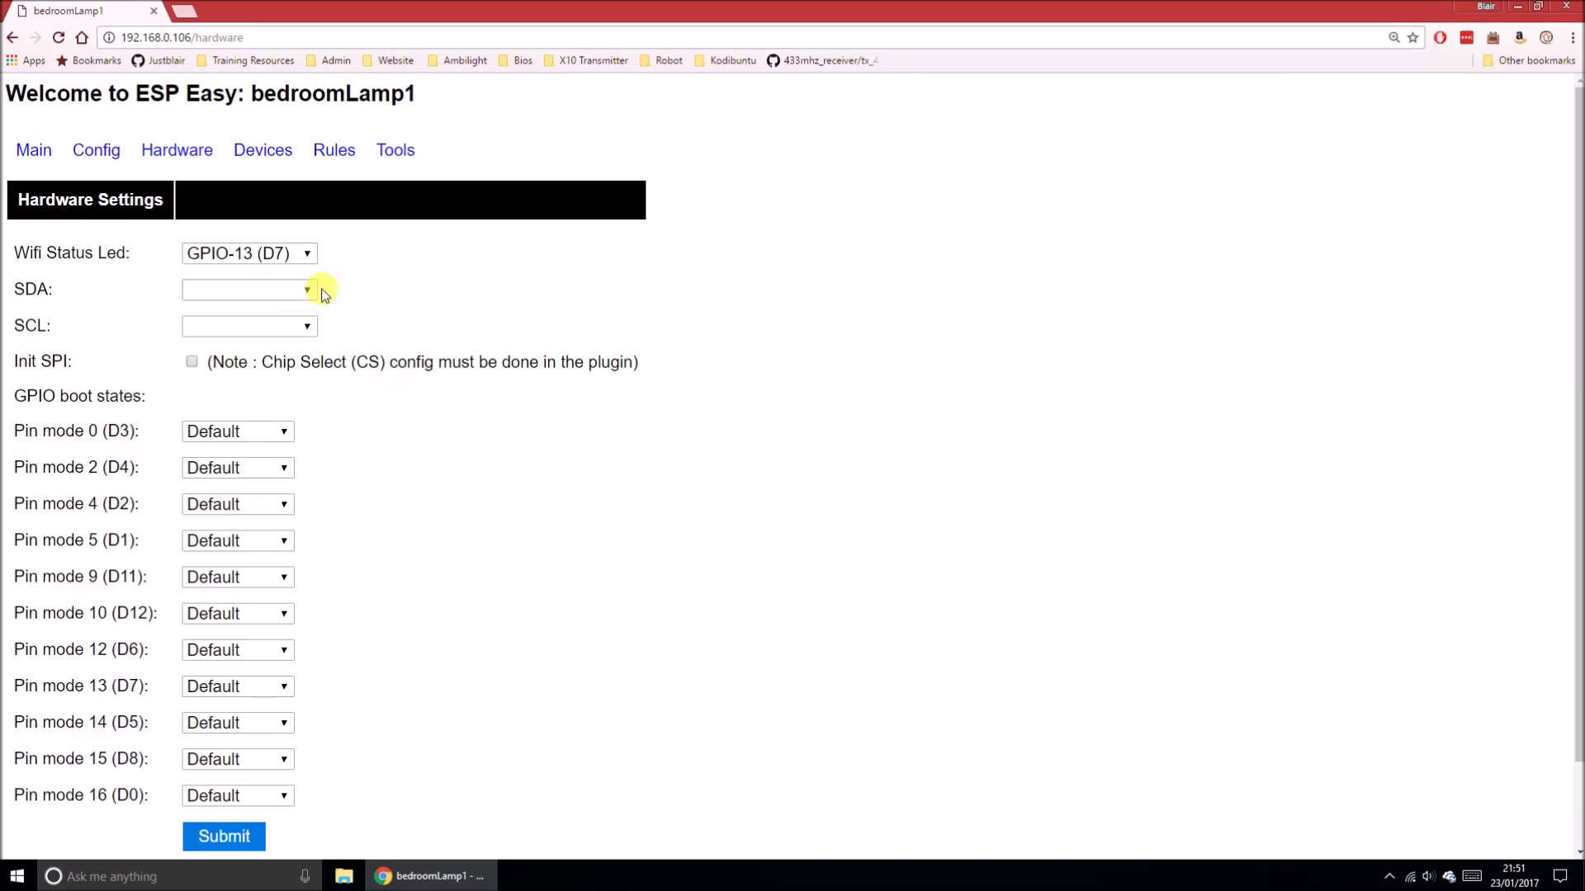
- Keep the SDA pin blank in Hardware Settings and go to the Devices list
left_click(296, 288)
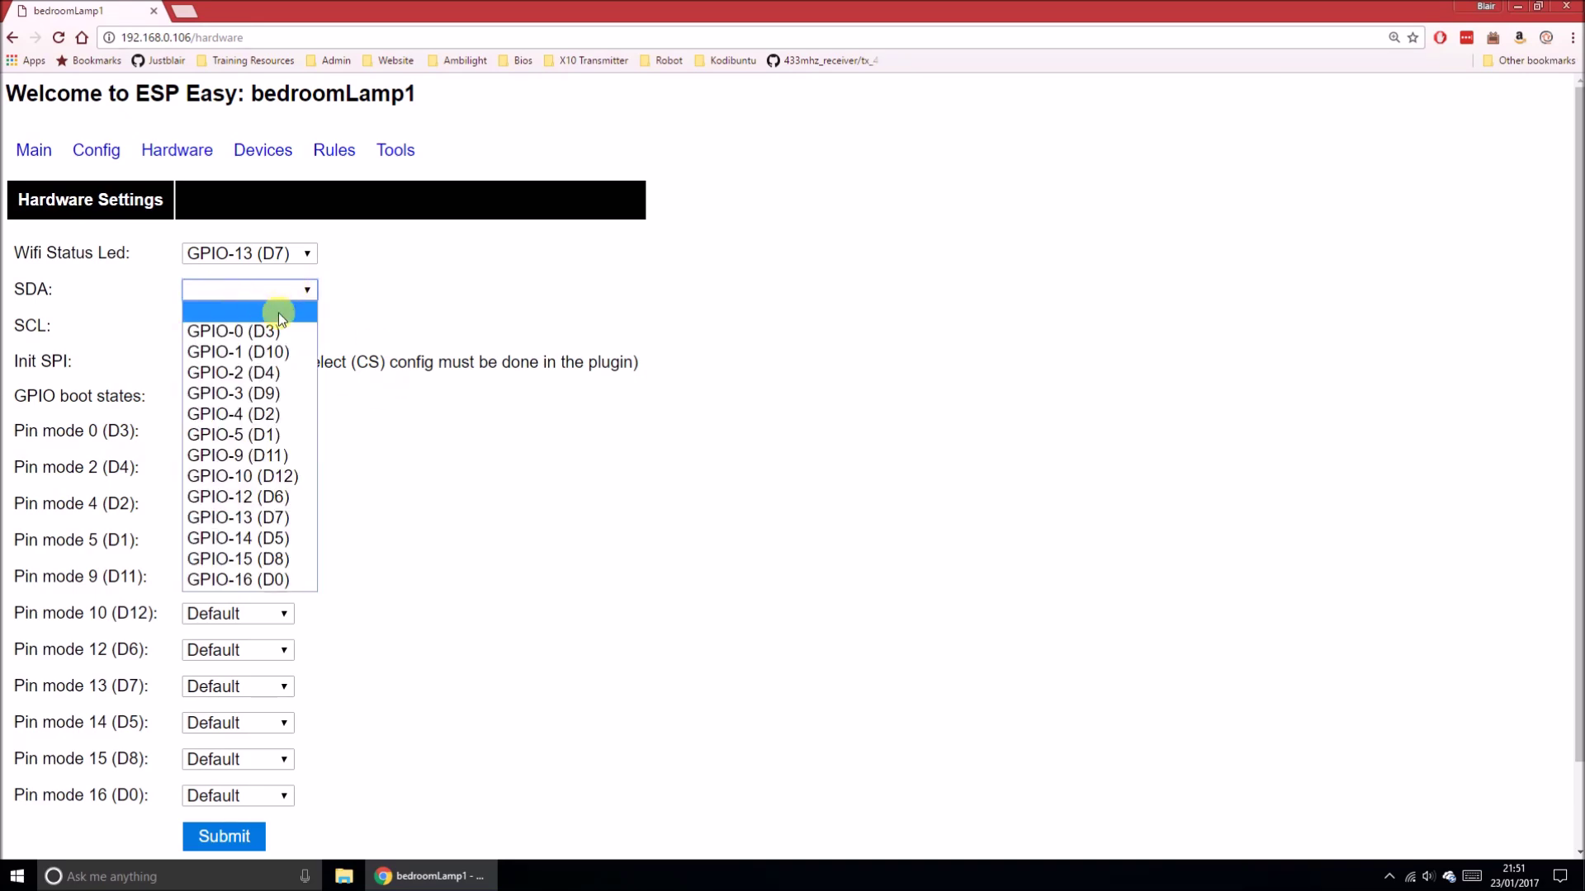
left_click(279, 313)
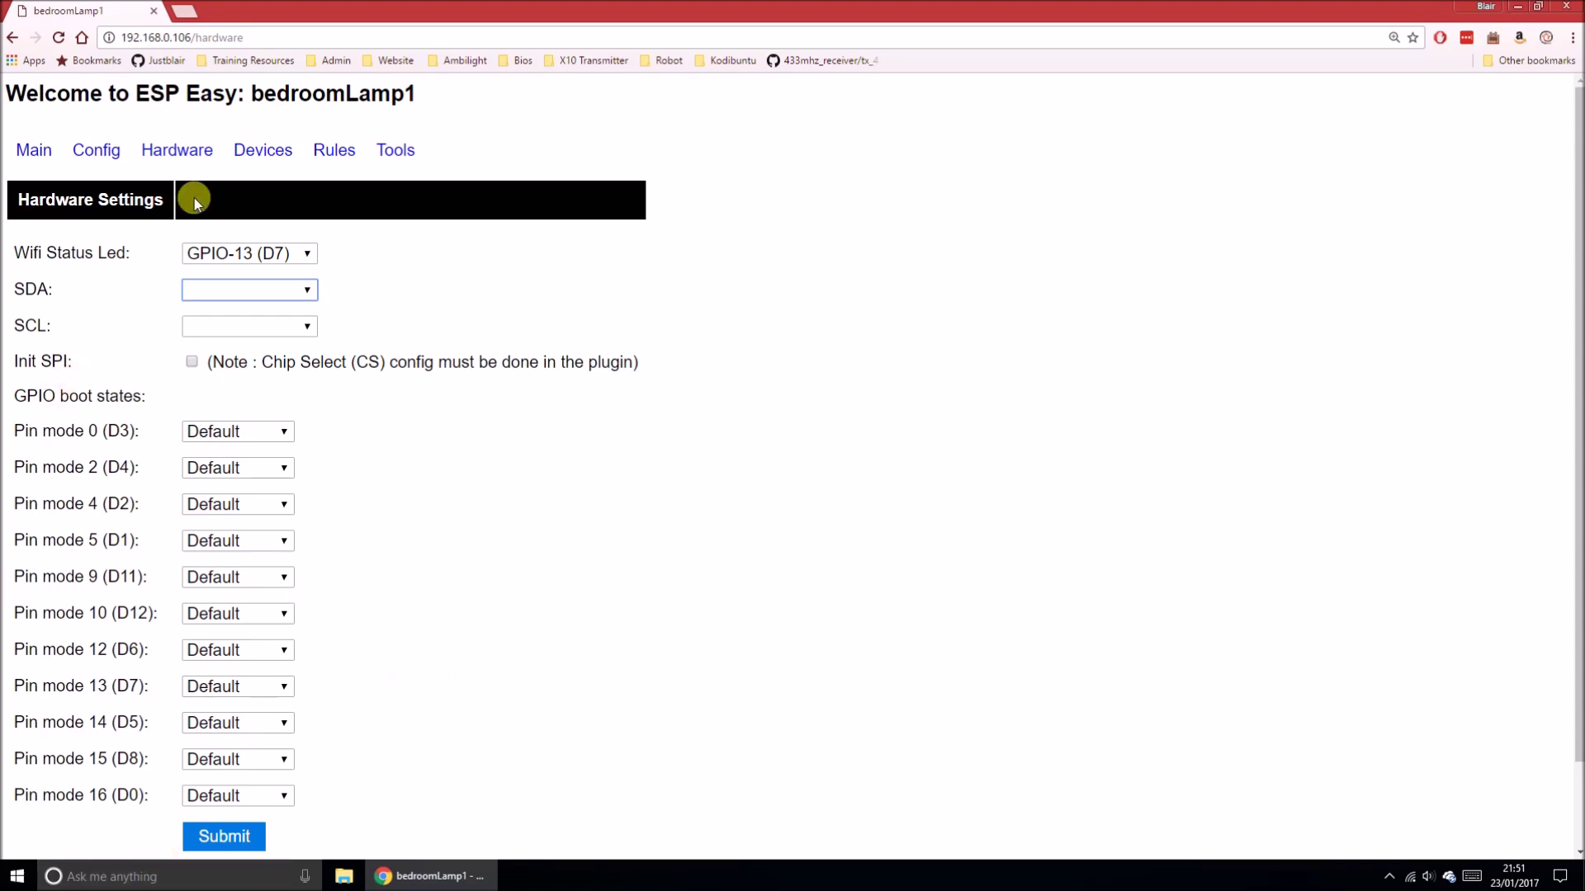
left_click(254, 149)
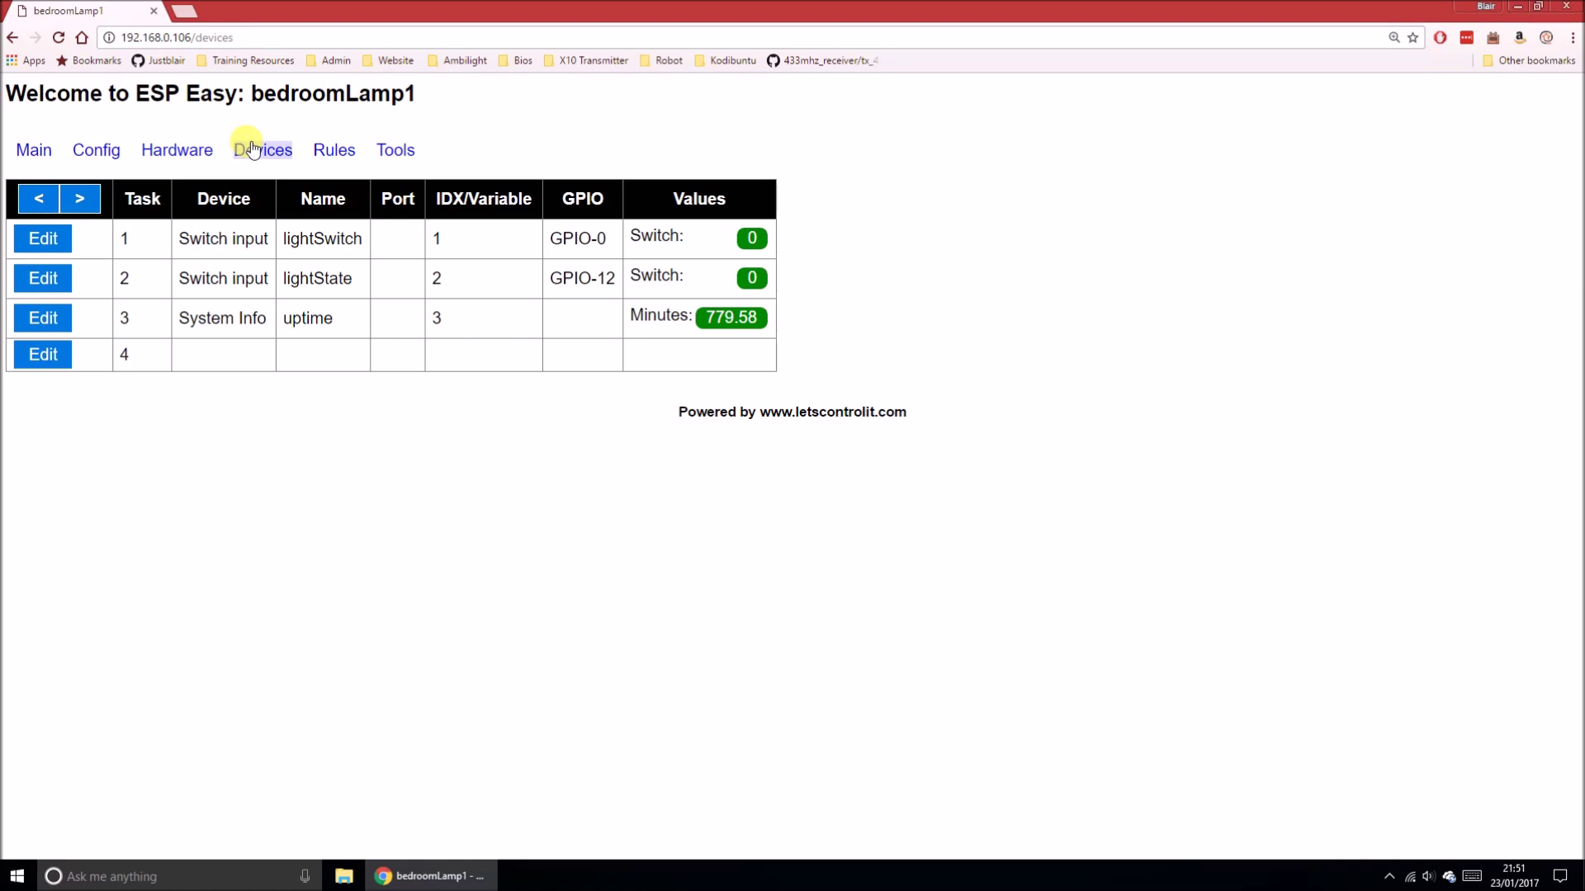
- Check the lightSwitch task and keep Switch input as its device type
left_click(274, 202)
left_click(43, 241)
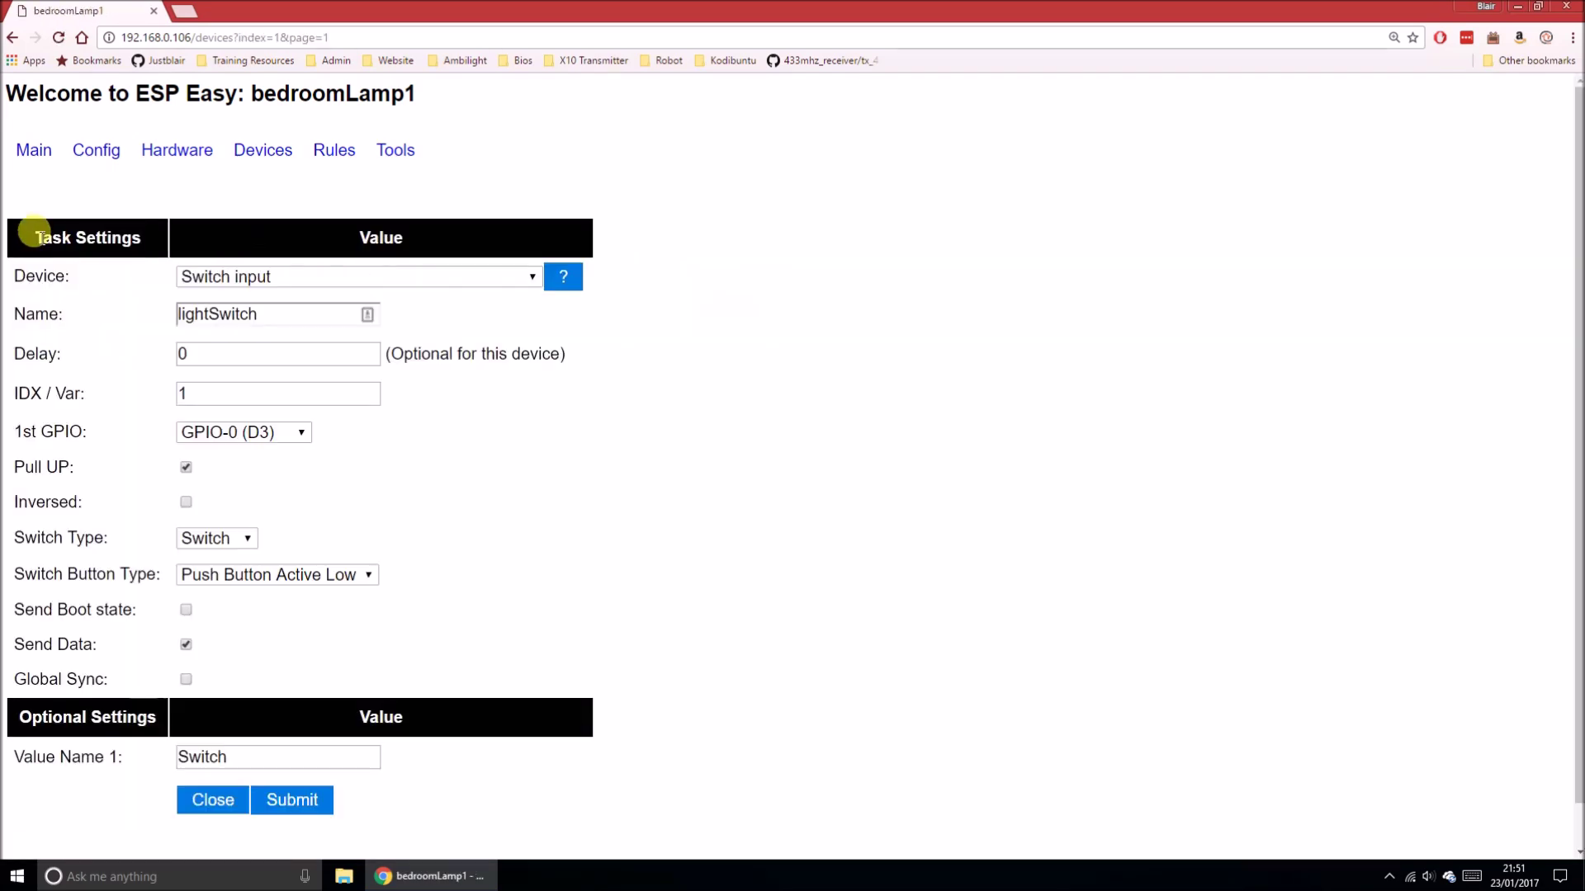
scroll(424, 412, "down", 1)
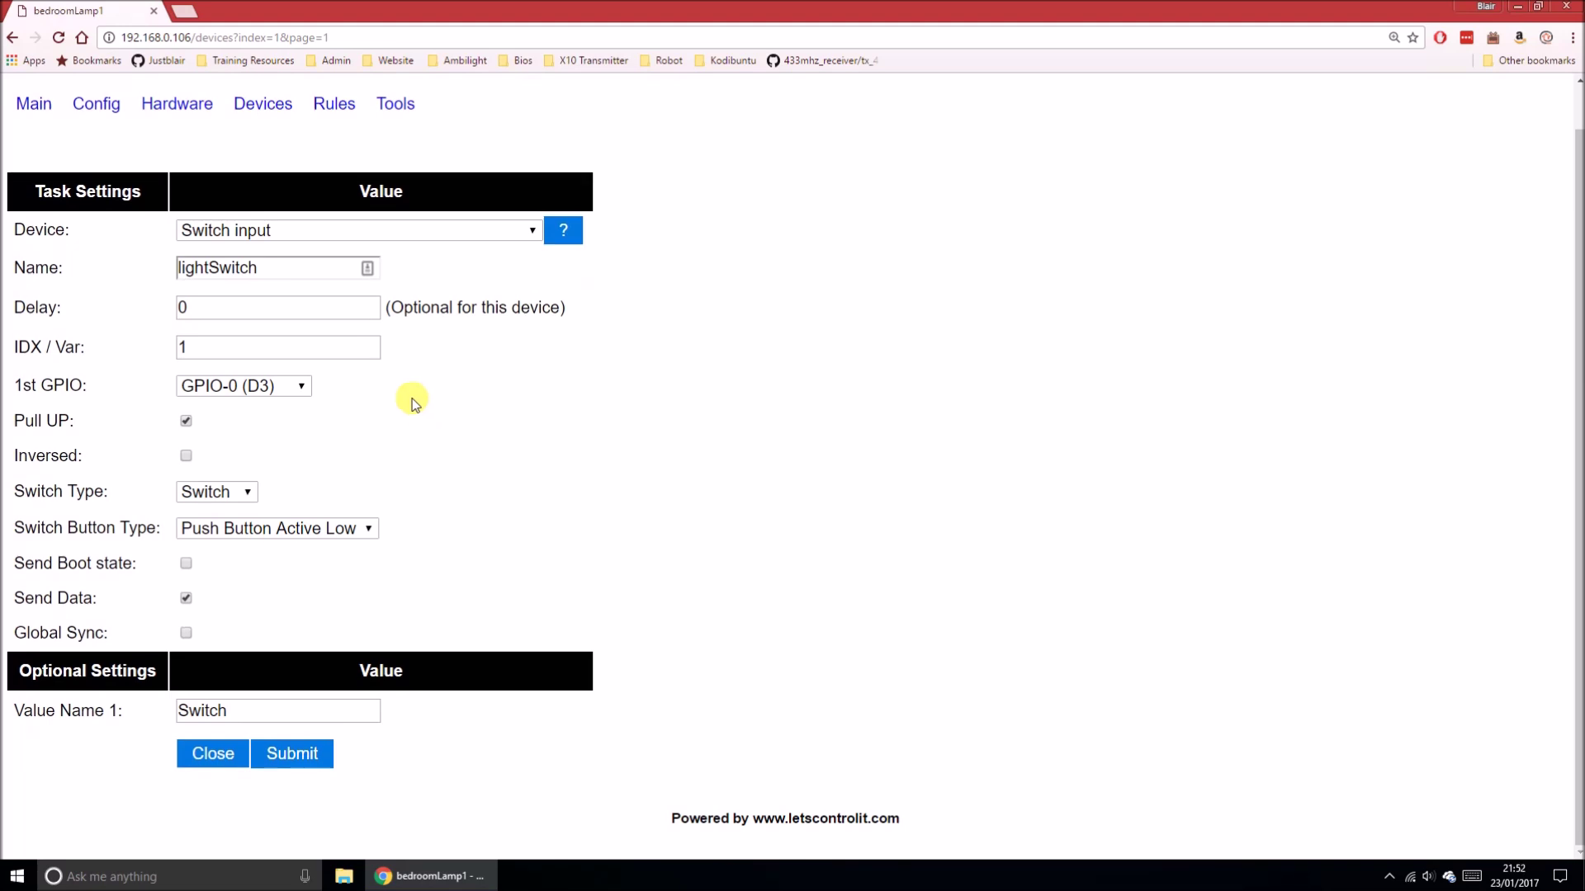
left_click(478, 230)
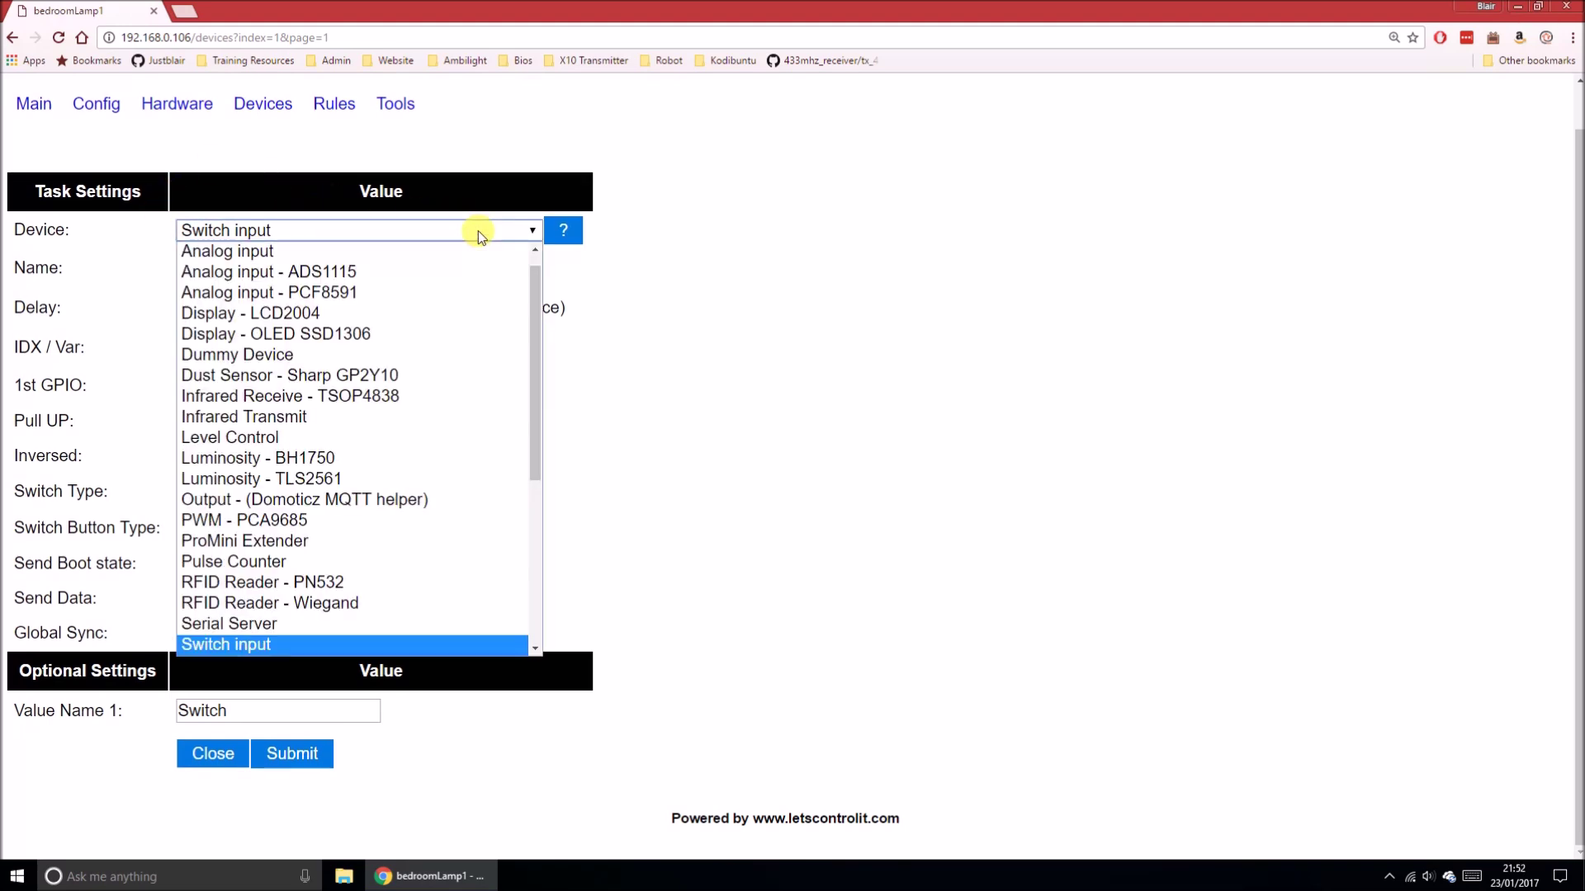
left_click(479, 234)
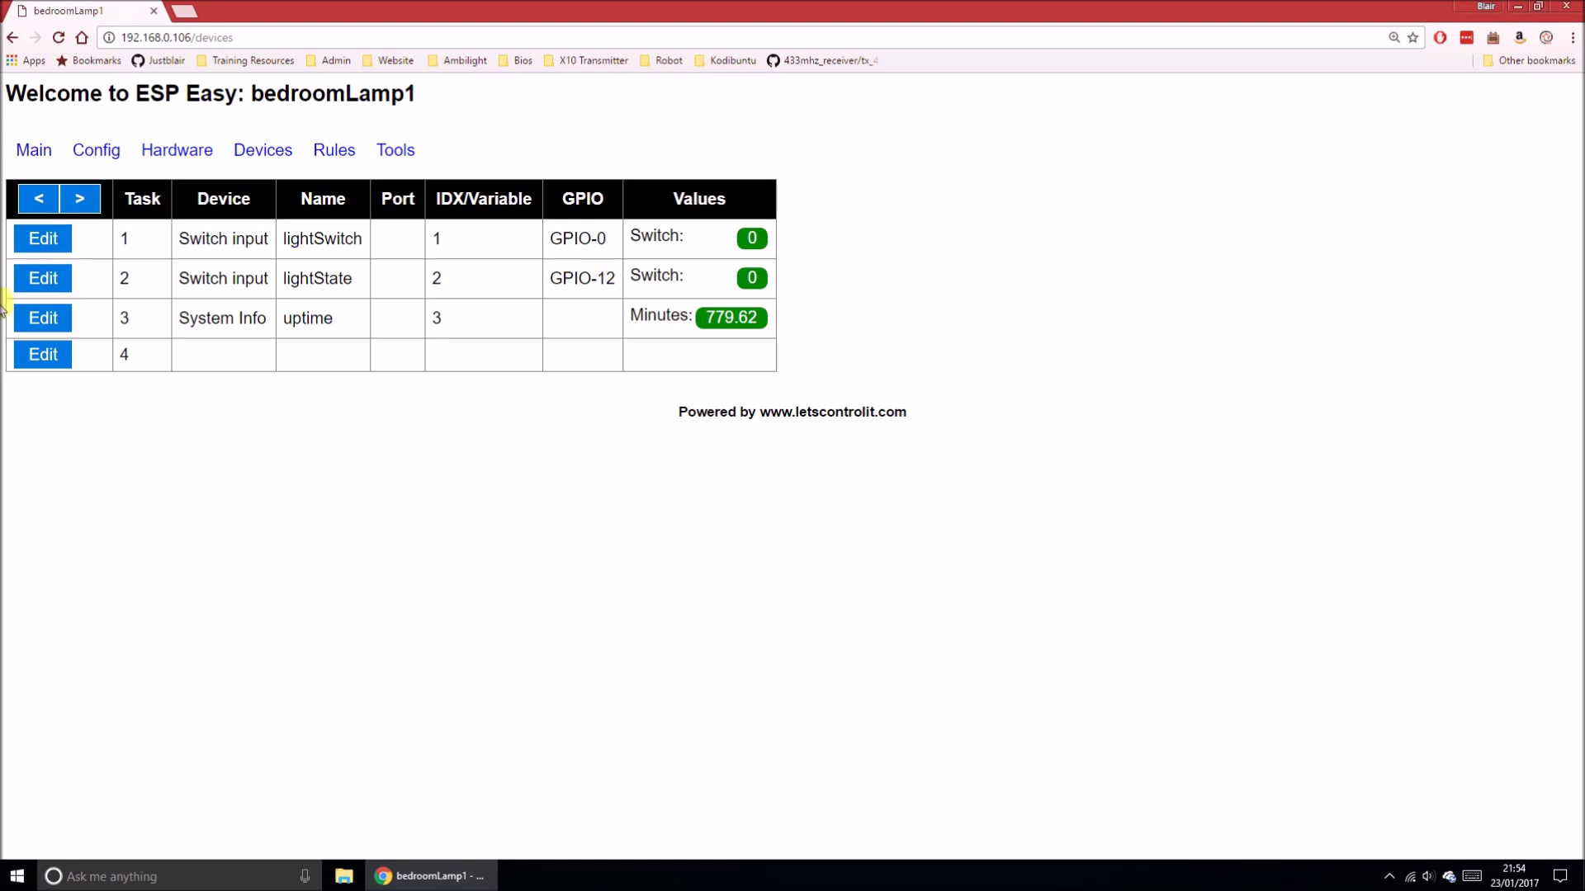
left_click(42, 278)
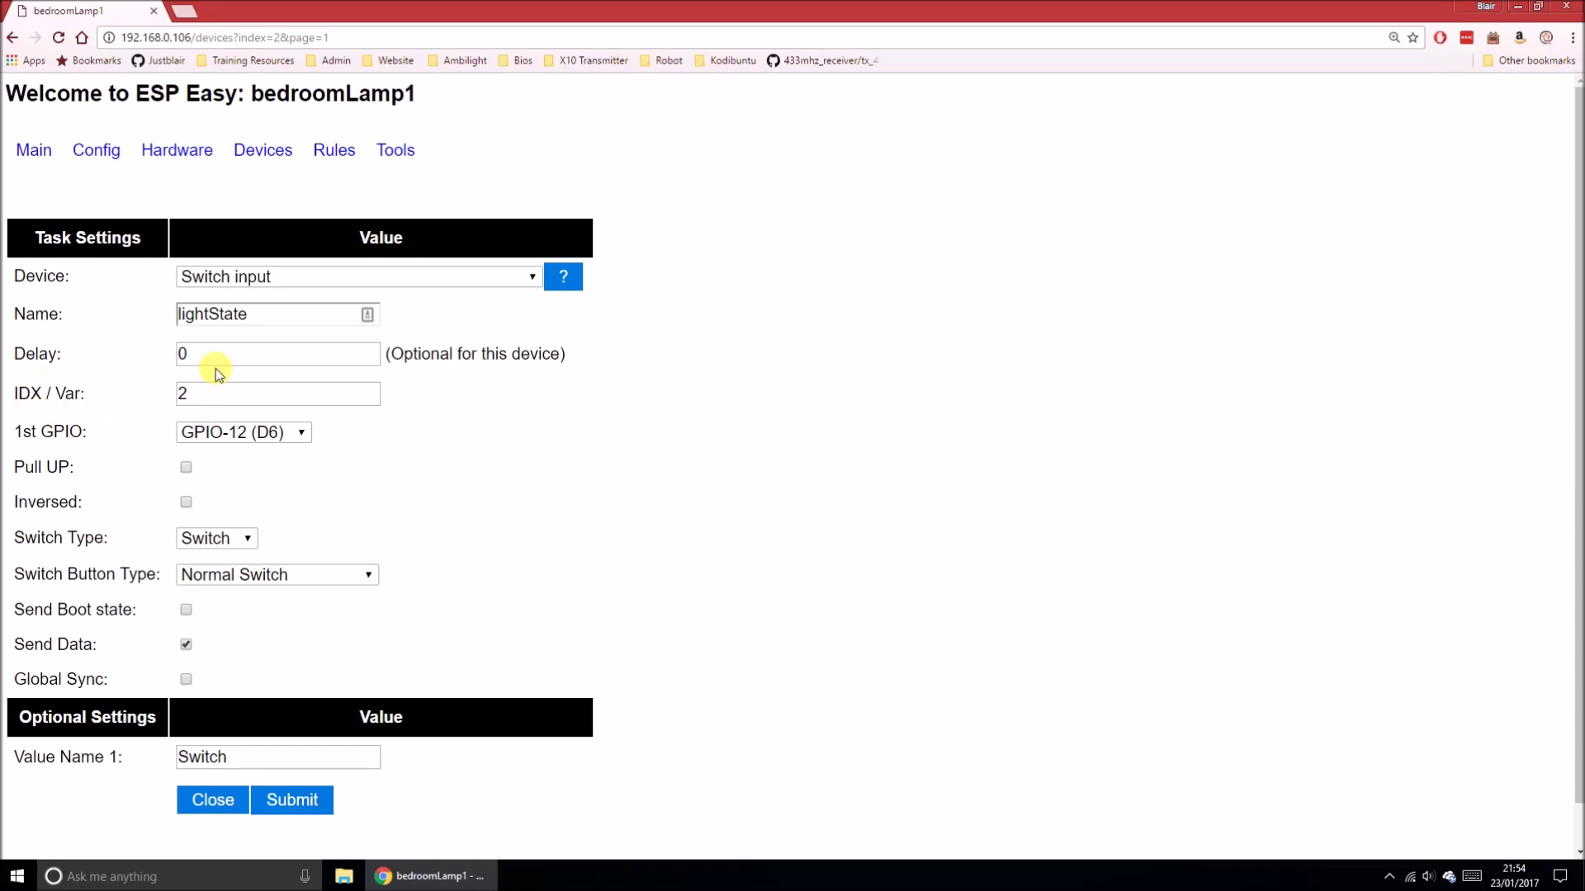
- Give the lightState Switch input on GPIO-12 IDX 2 and return to the Devices table
left_click(210, 394)
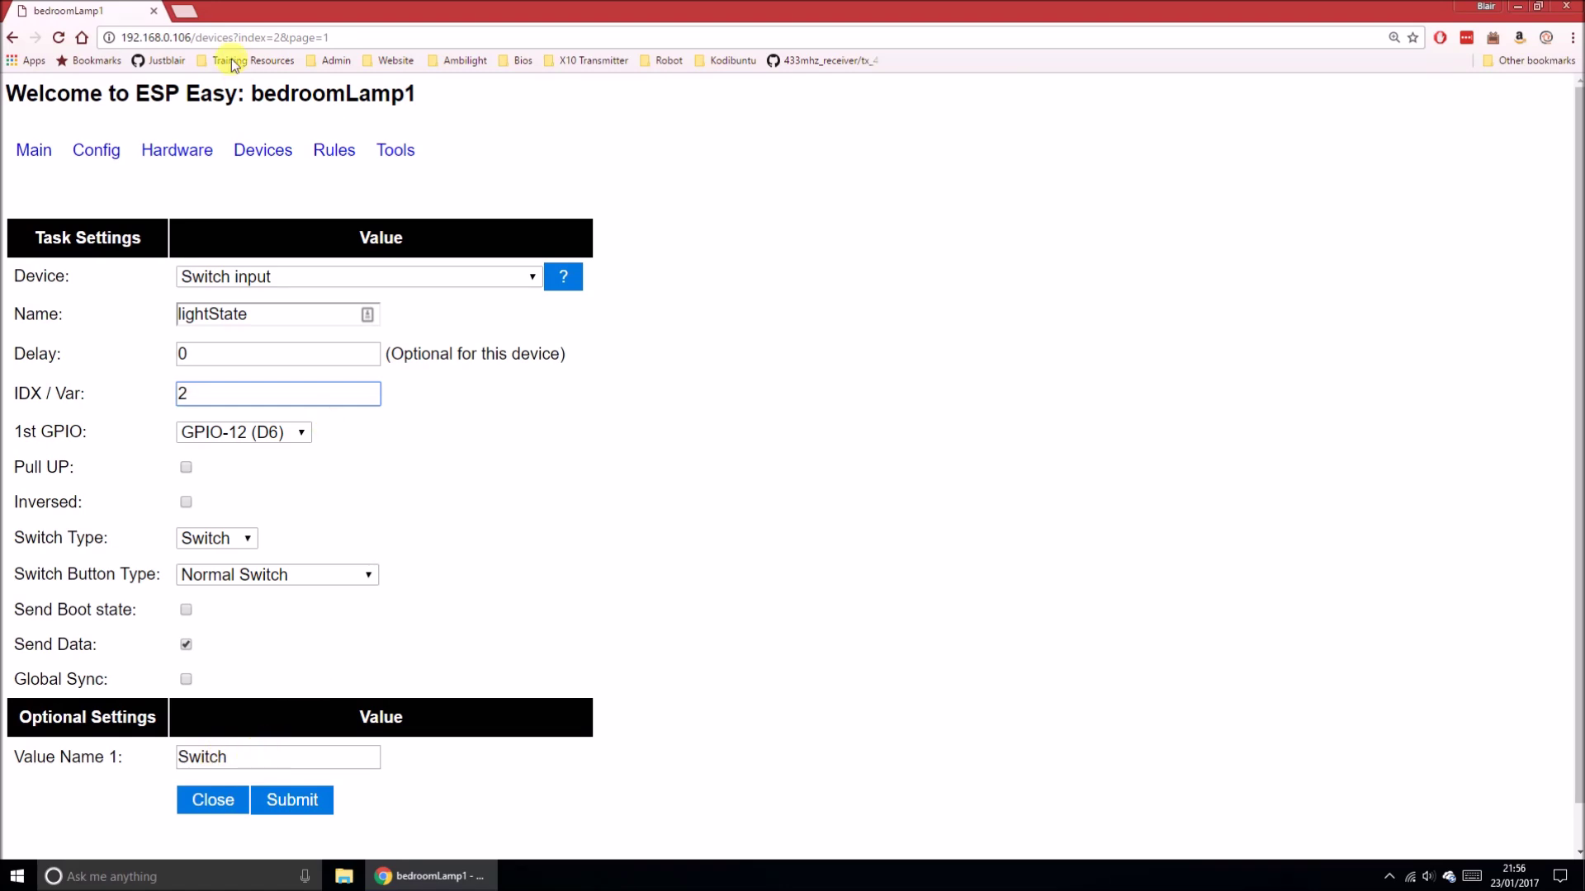
left_click(264, 153)
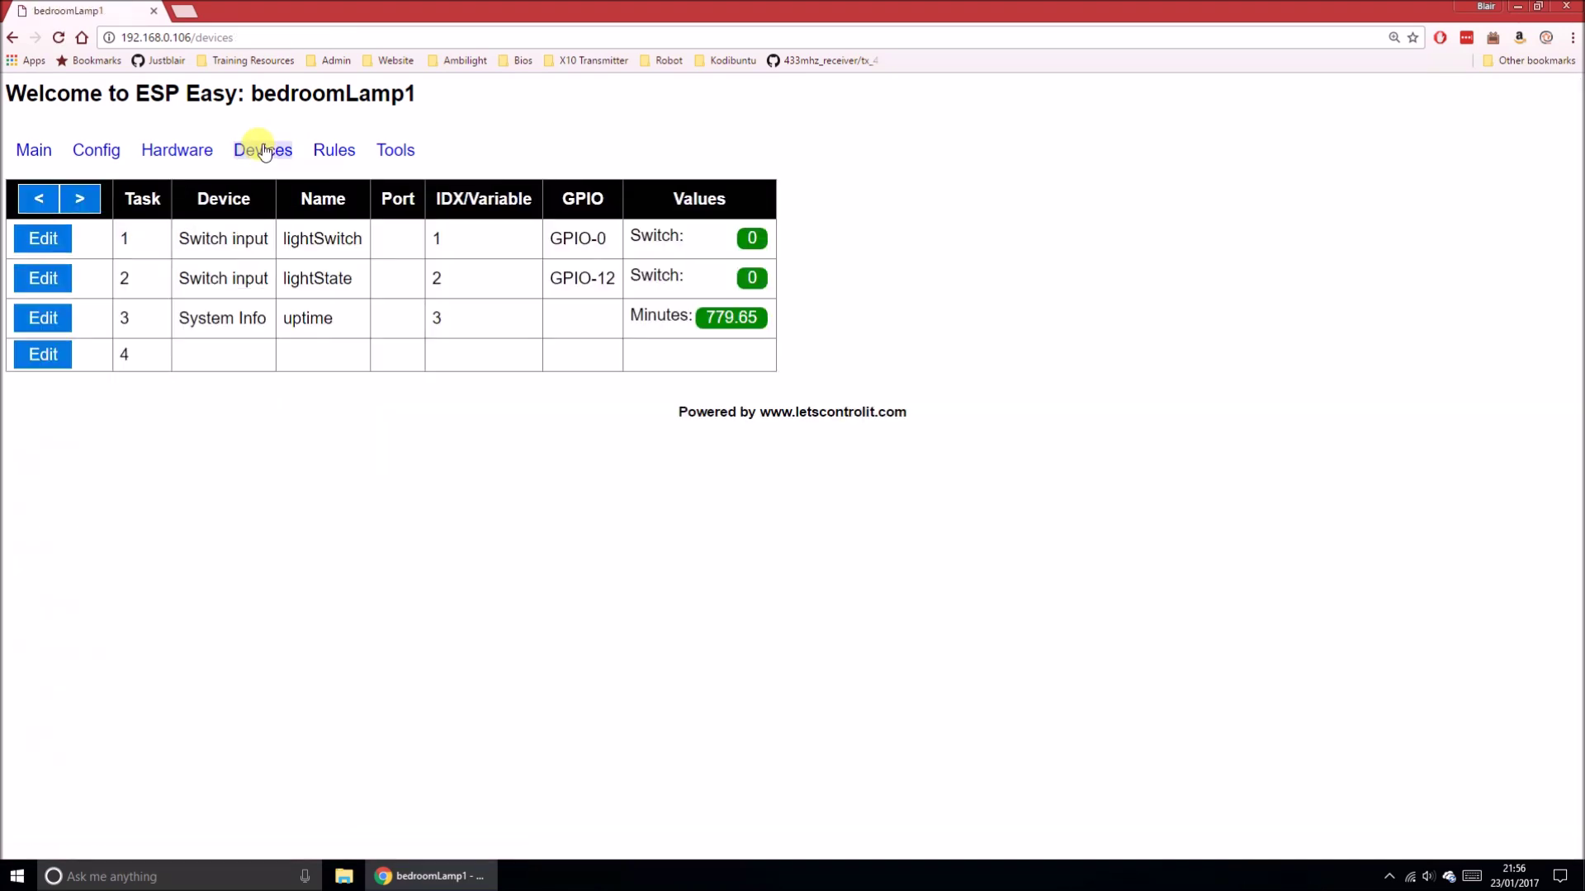
- Review the uptime System Info task on row 3, then move to Tools
left_click(61, 325)
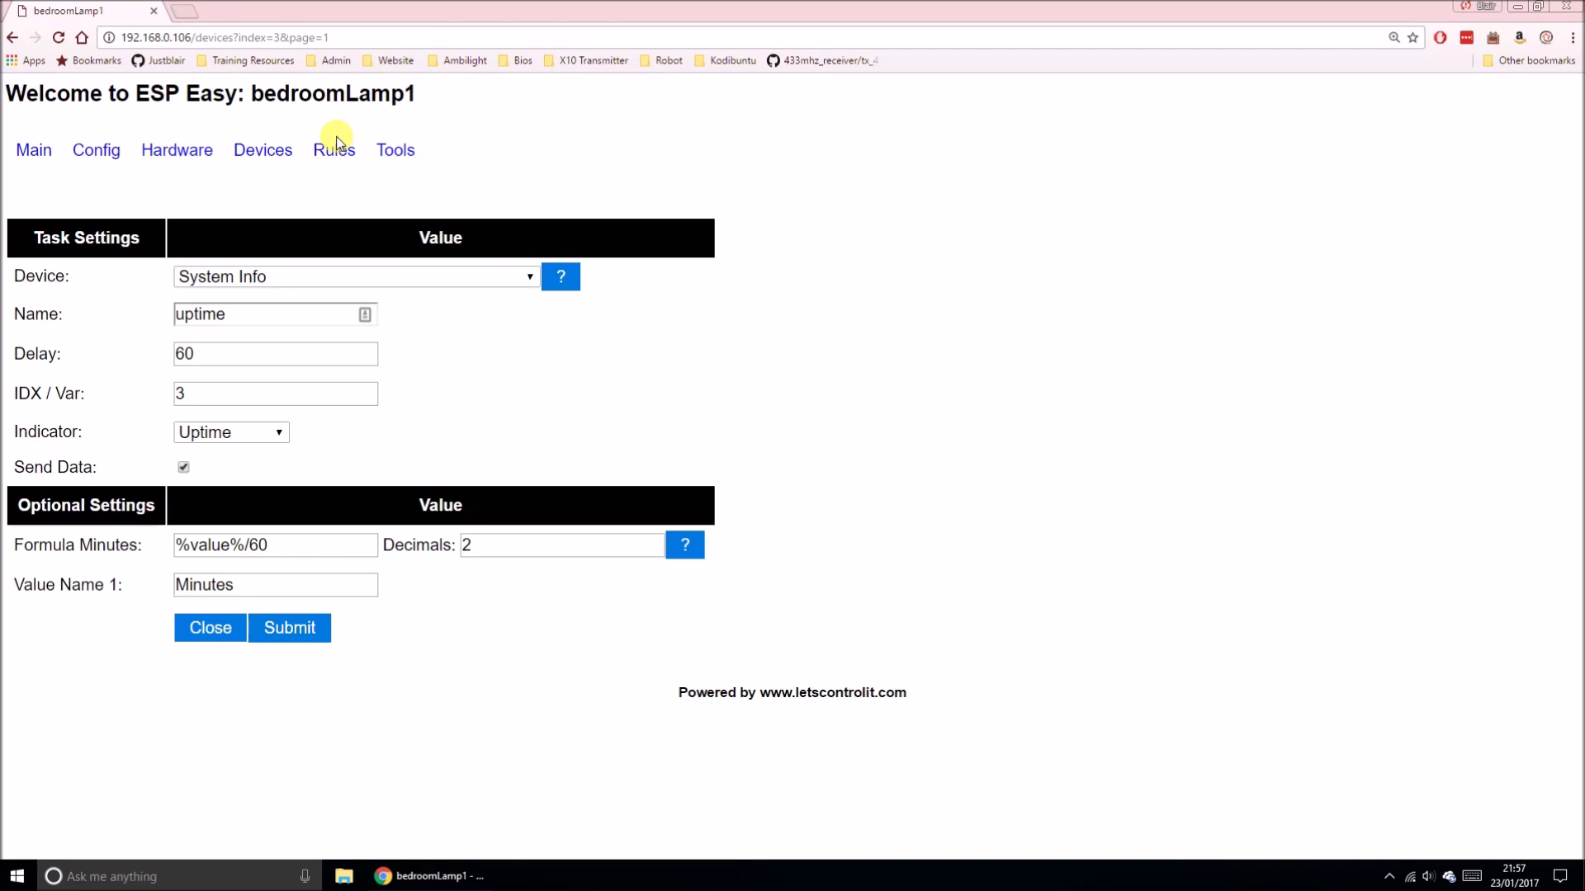
left_click(398, 151)
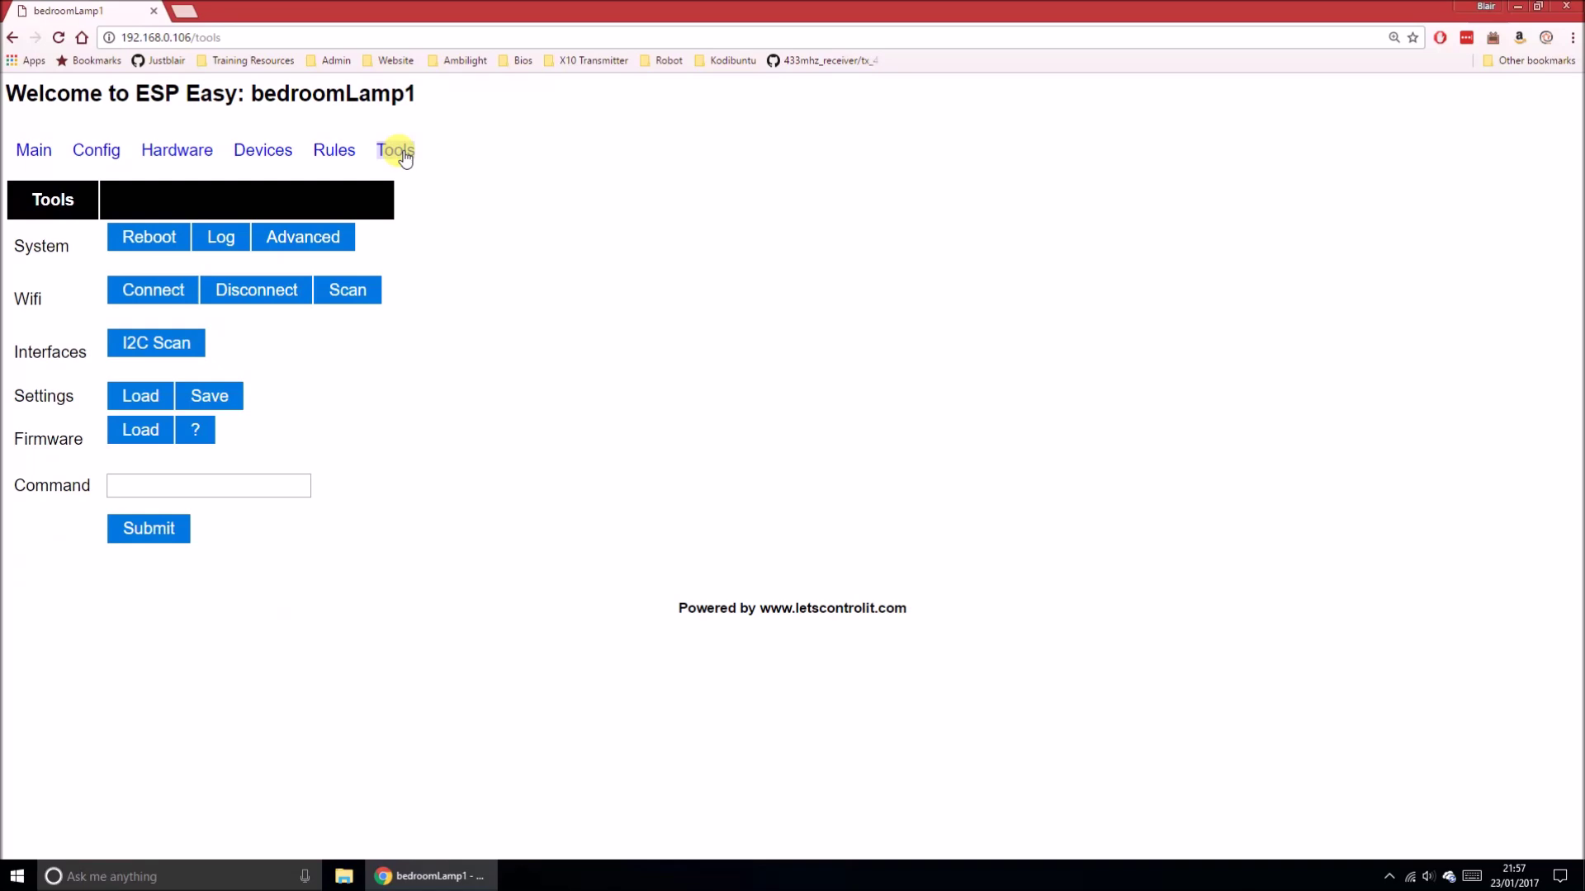
- Open Advanced Settings from Tools and untick MQTT Retain Msg
left_click(334, 239)
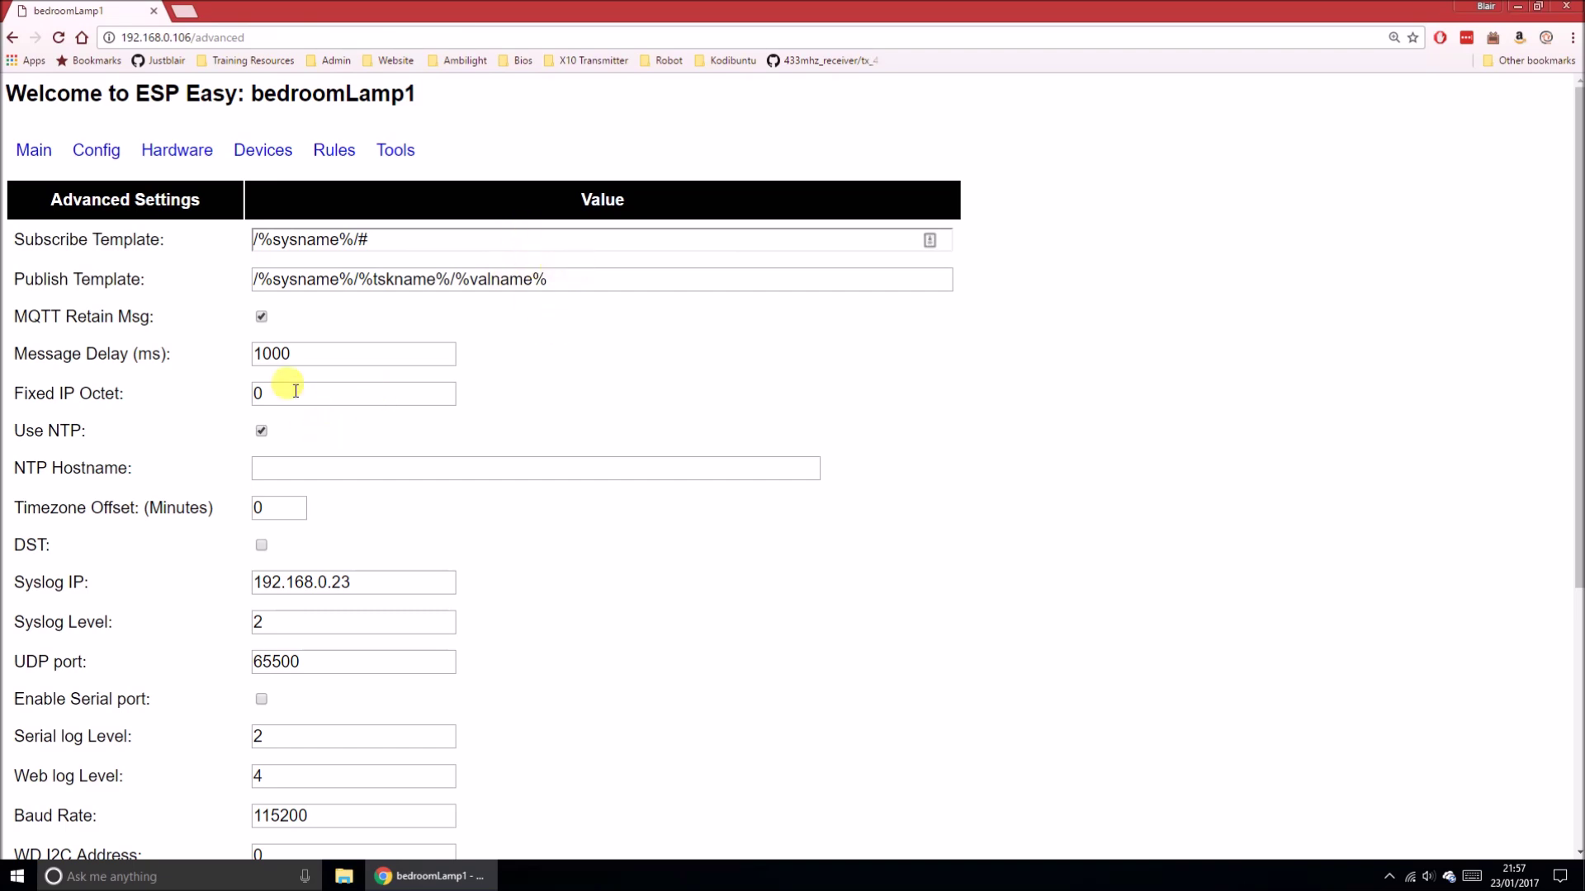
left_click(261, 317)
- Re-tick MQTT Retain Msg on the Advanced Settings page
left_click(261, 316)
- Untick Use NTP, then scroll down to the UDP port value 65500
left_click(260, 431)
scroll(552, 564, "down", 2)
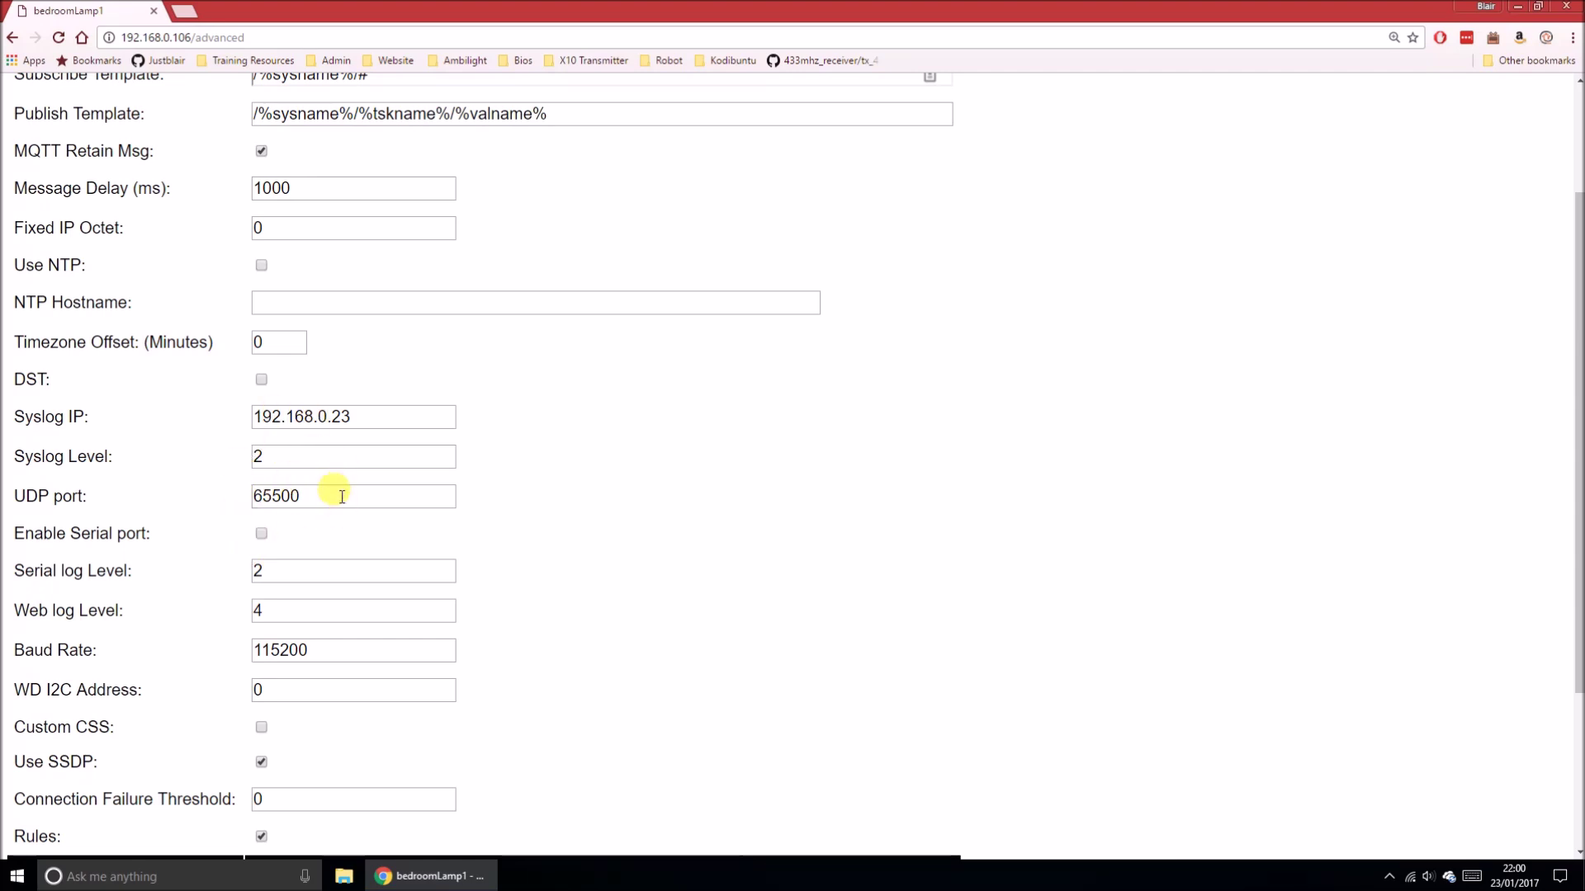
left_click_drag(336, 496, 254, 495)
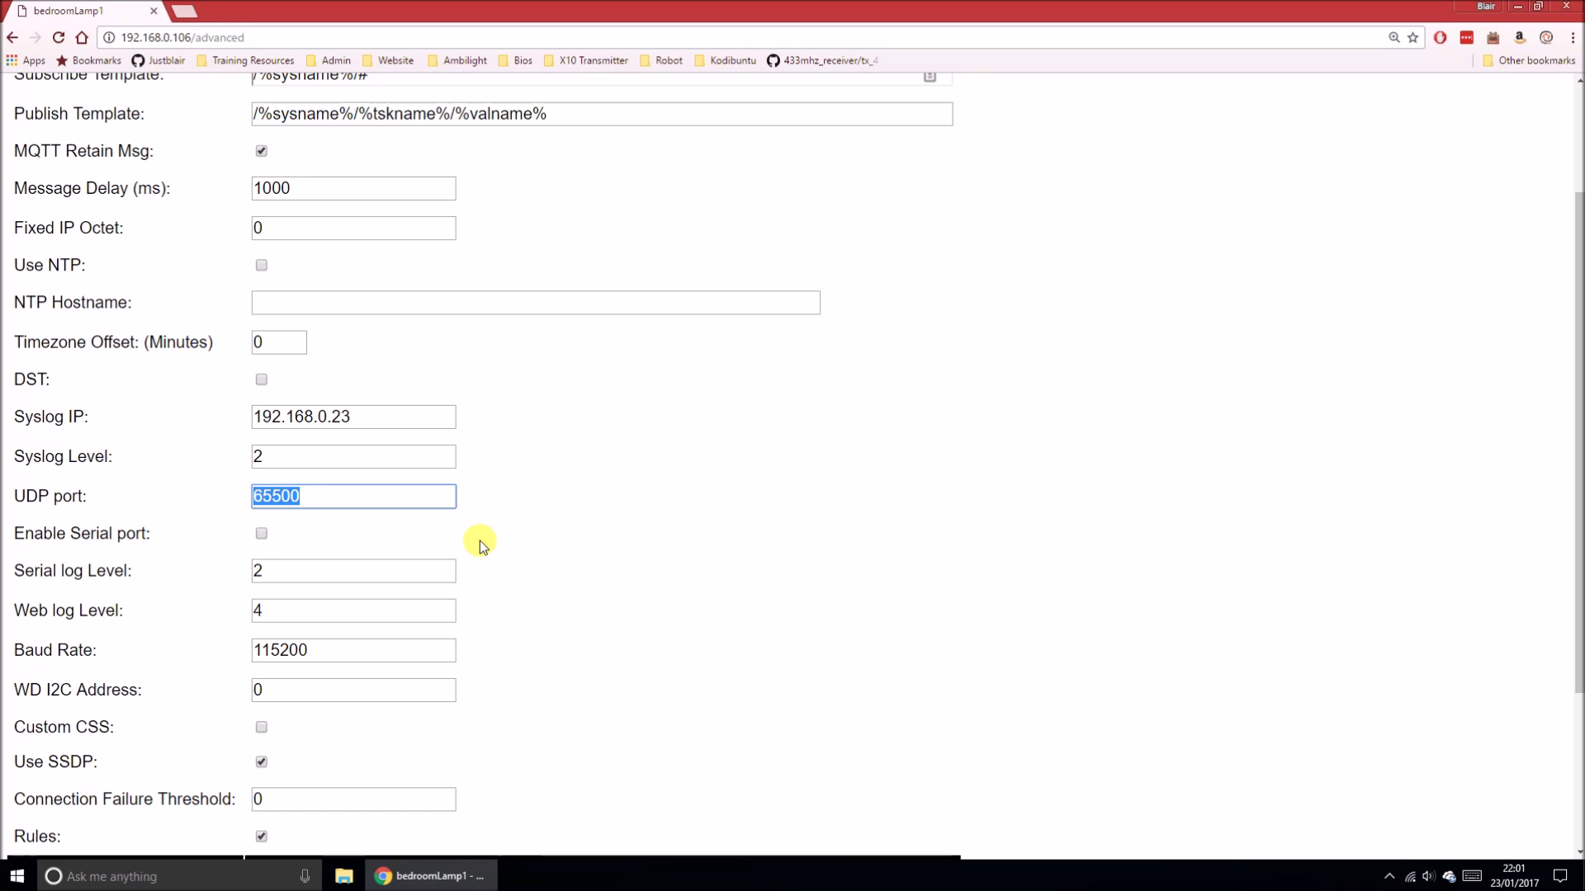
scroll(477, 542, "down", 2)
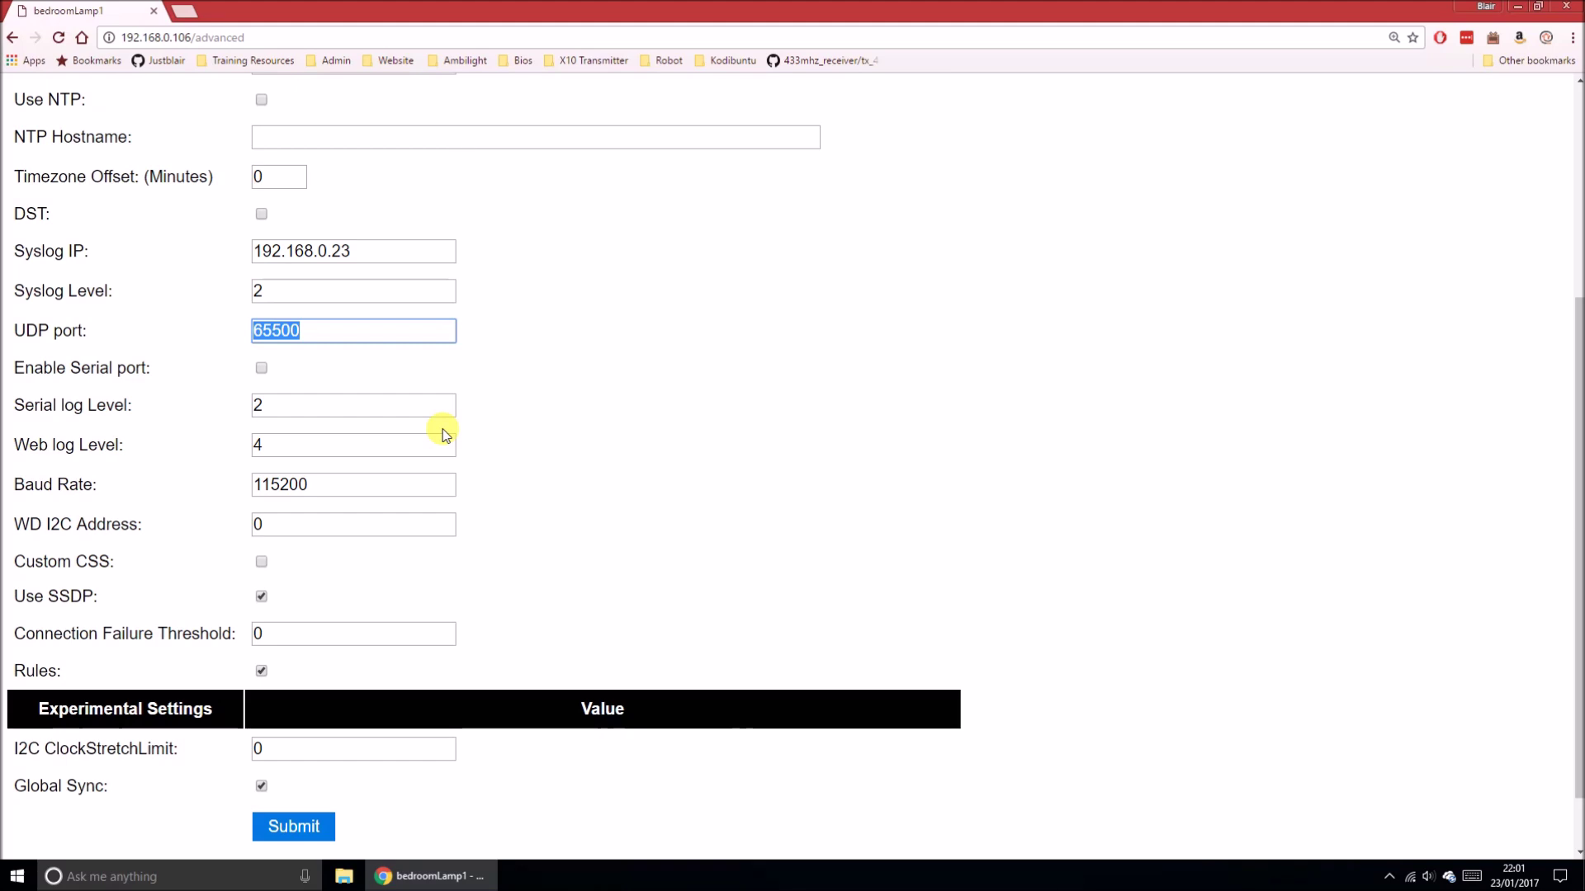
left_click(220, 363)
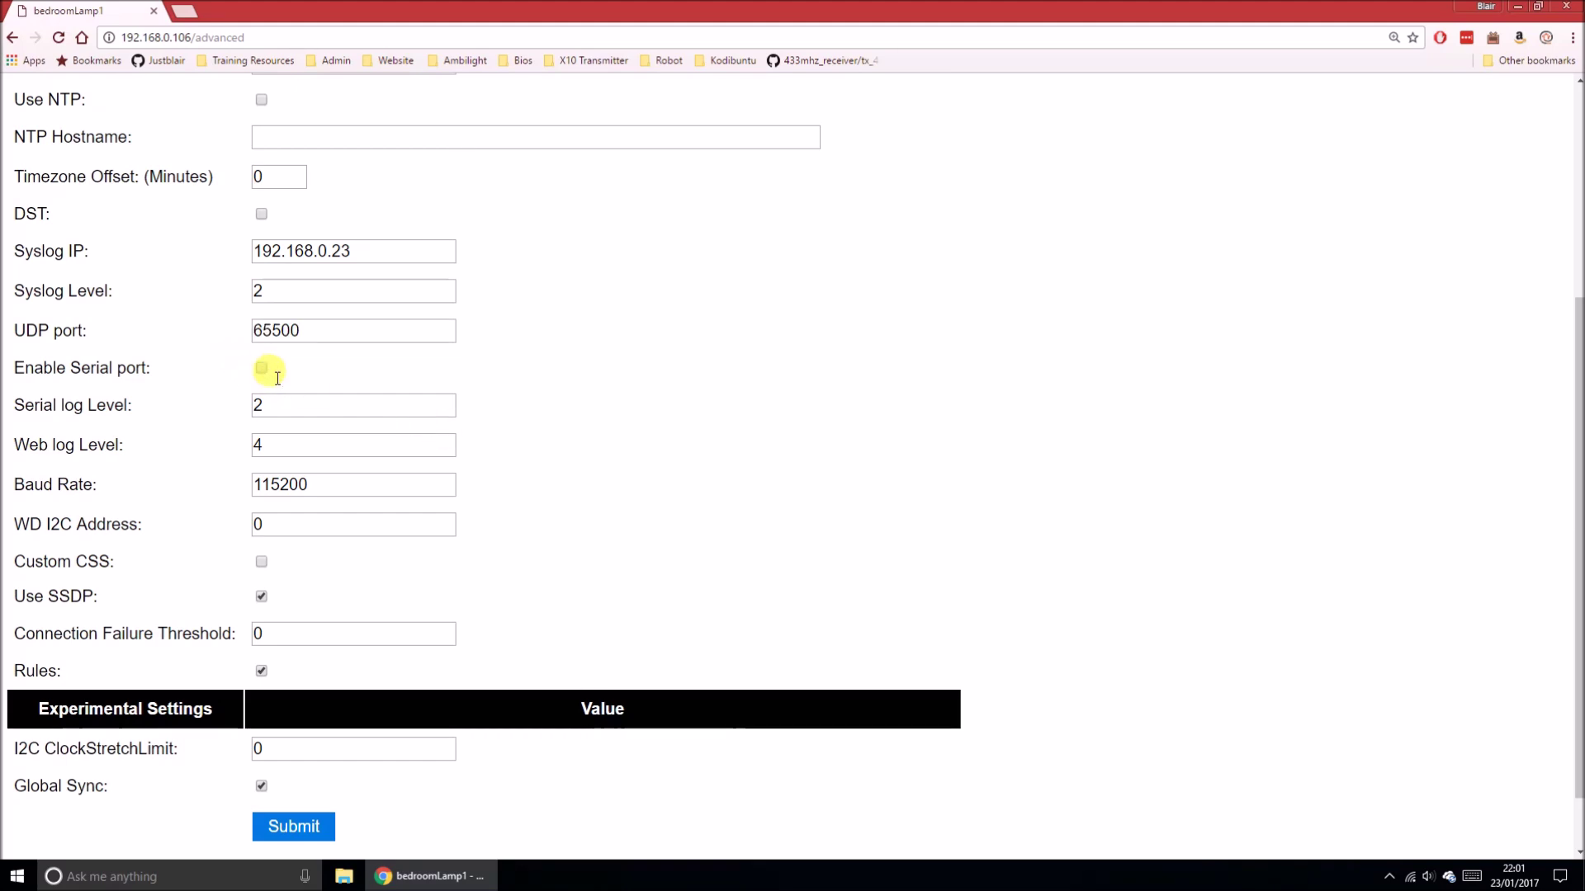
triple_click(50, 368)
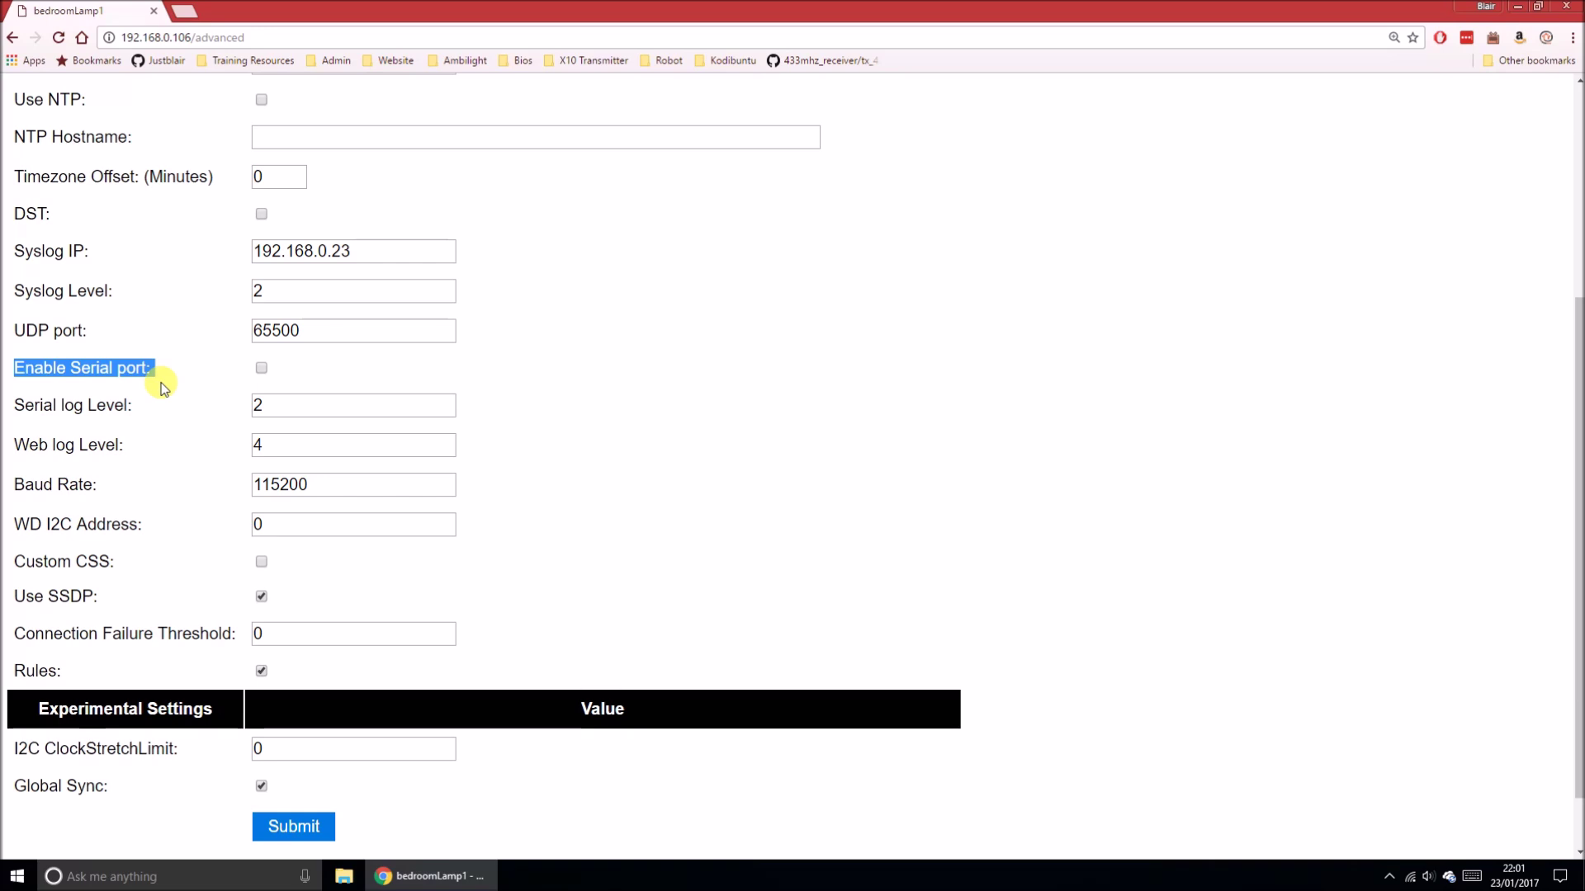
left_click(400, 372)
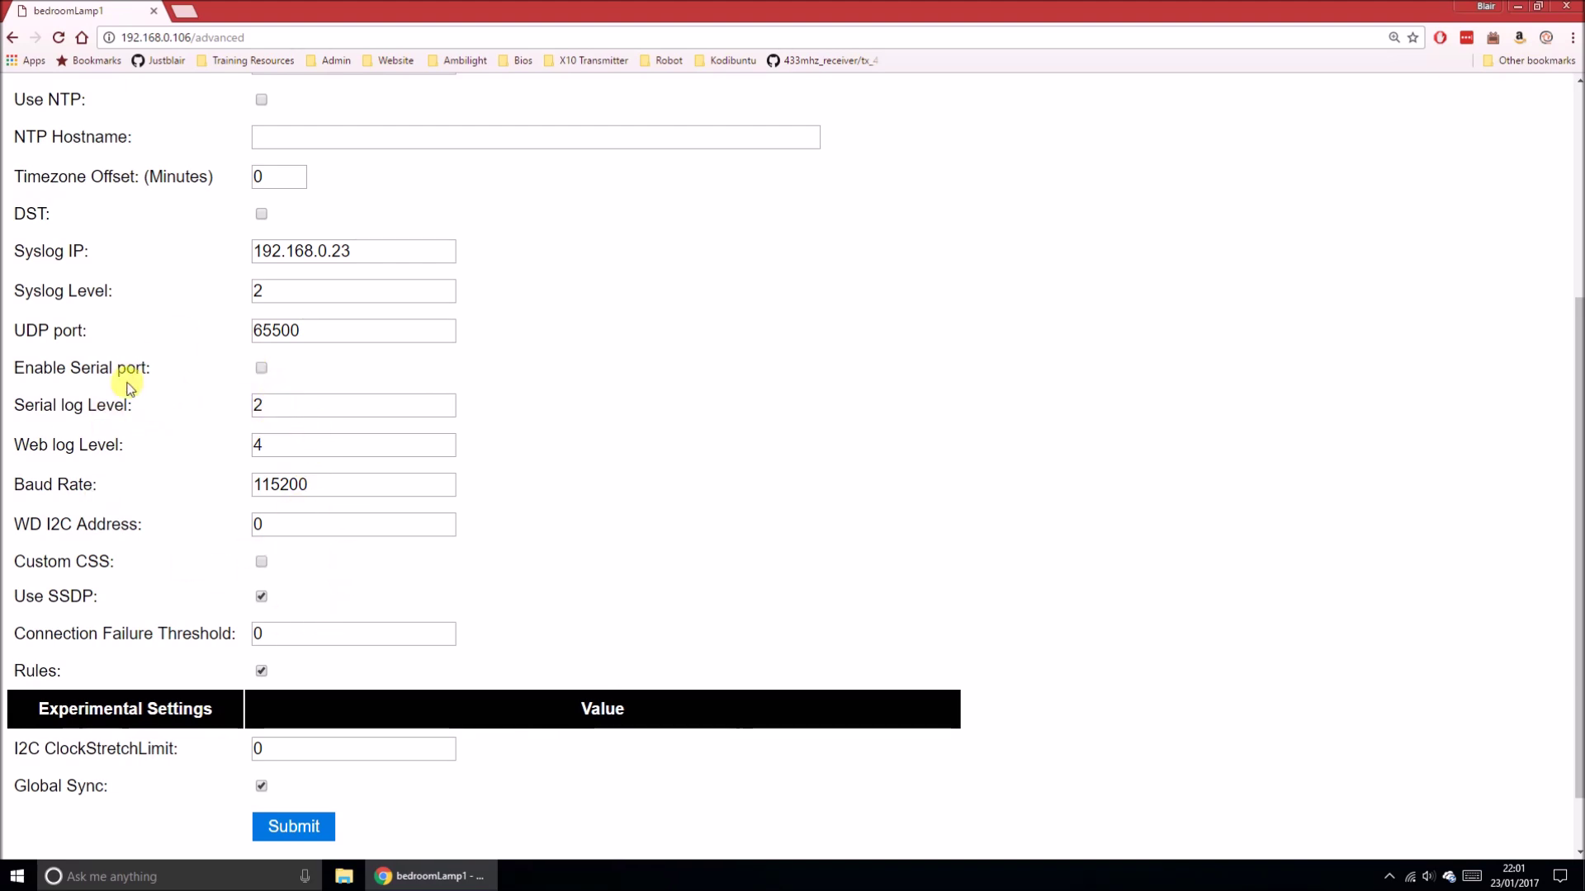
scroll(407, 468, "down", 1)
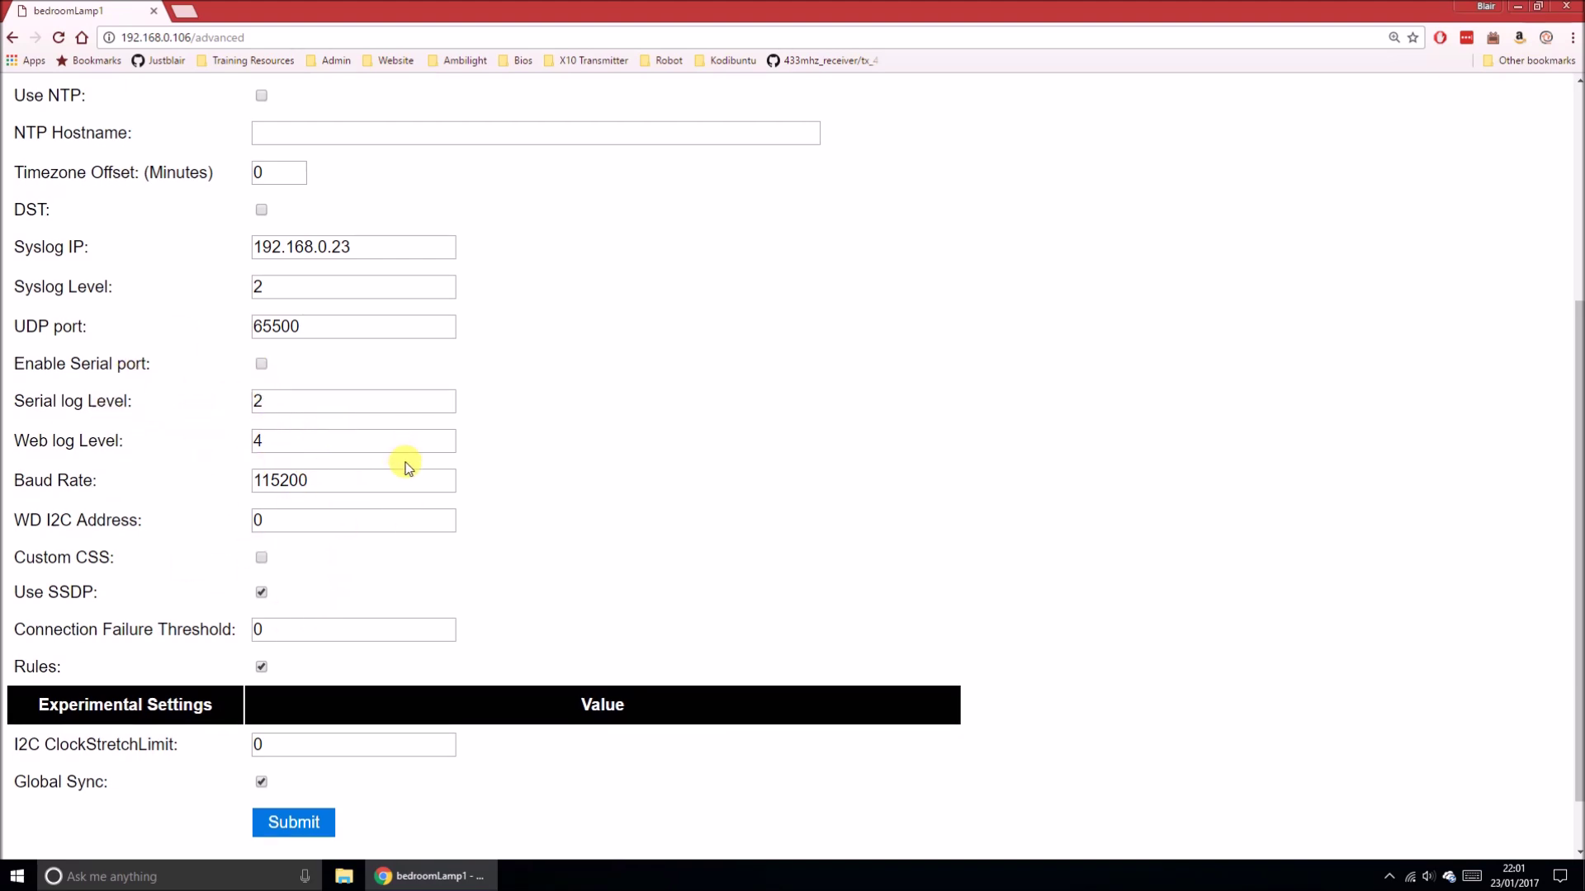
scroll(407, 468, "down", 1)
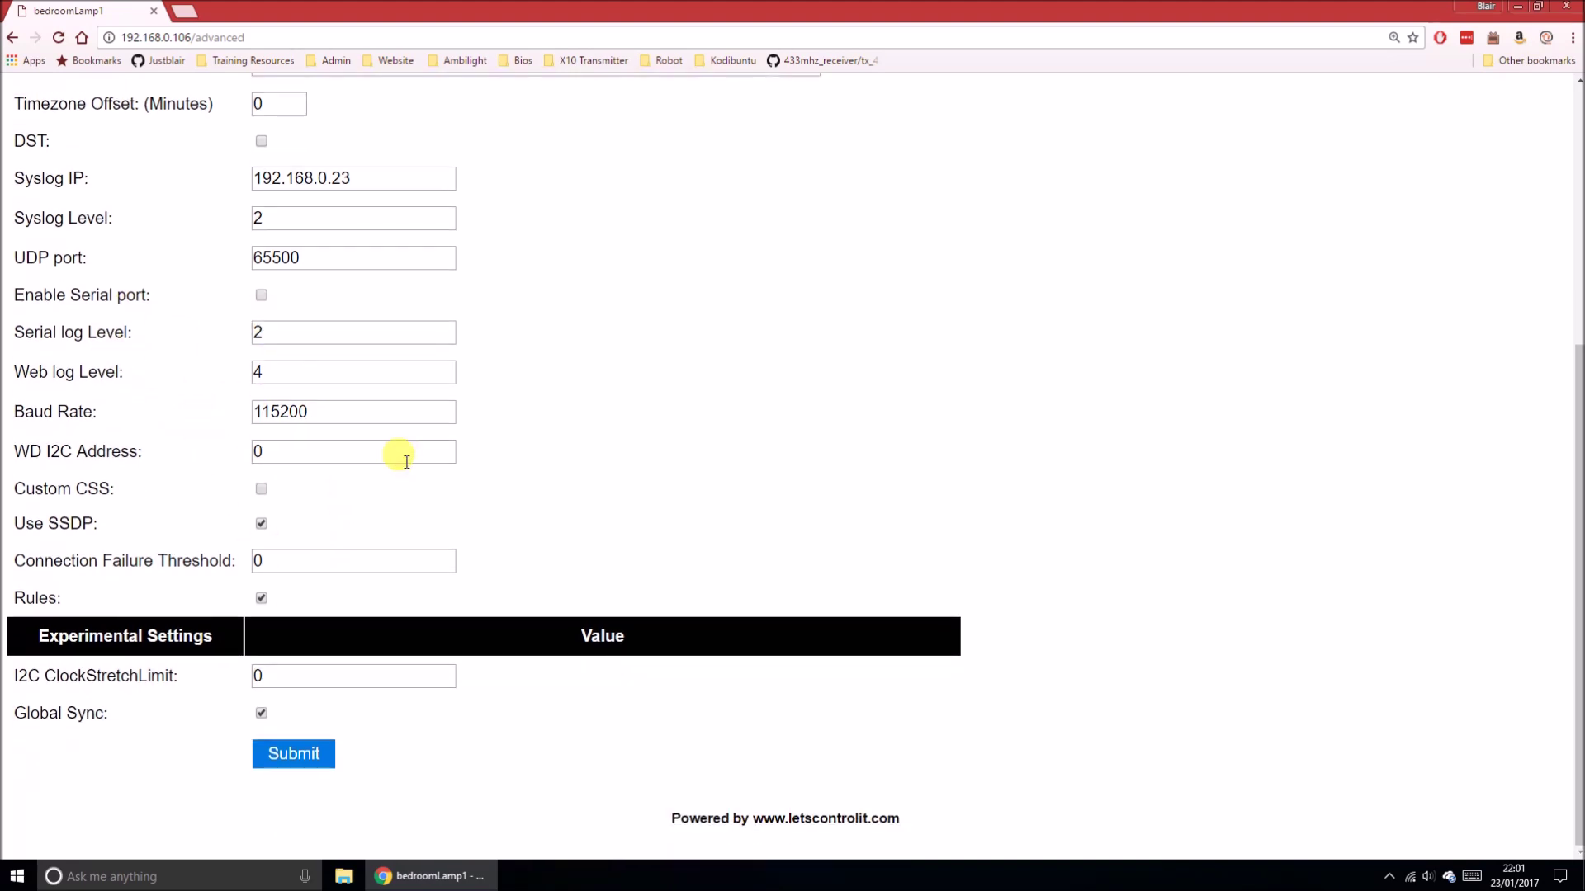
left_click(385, 421)
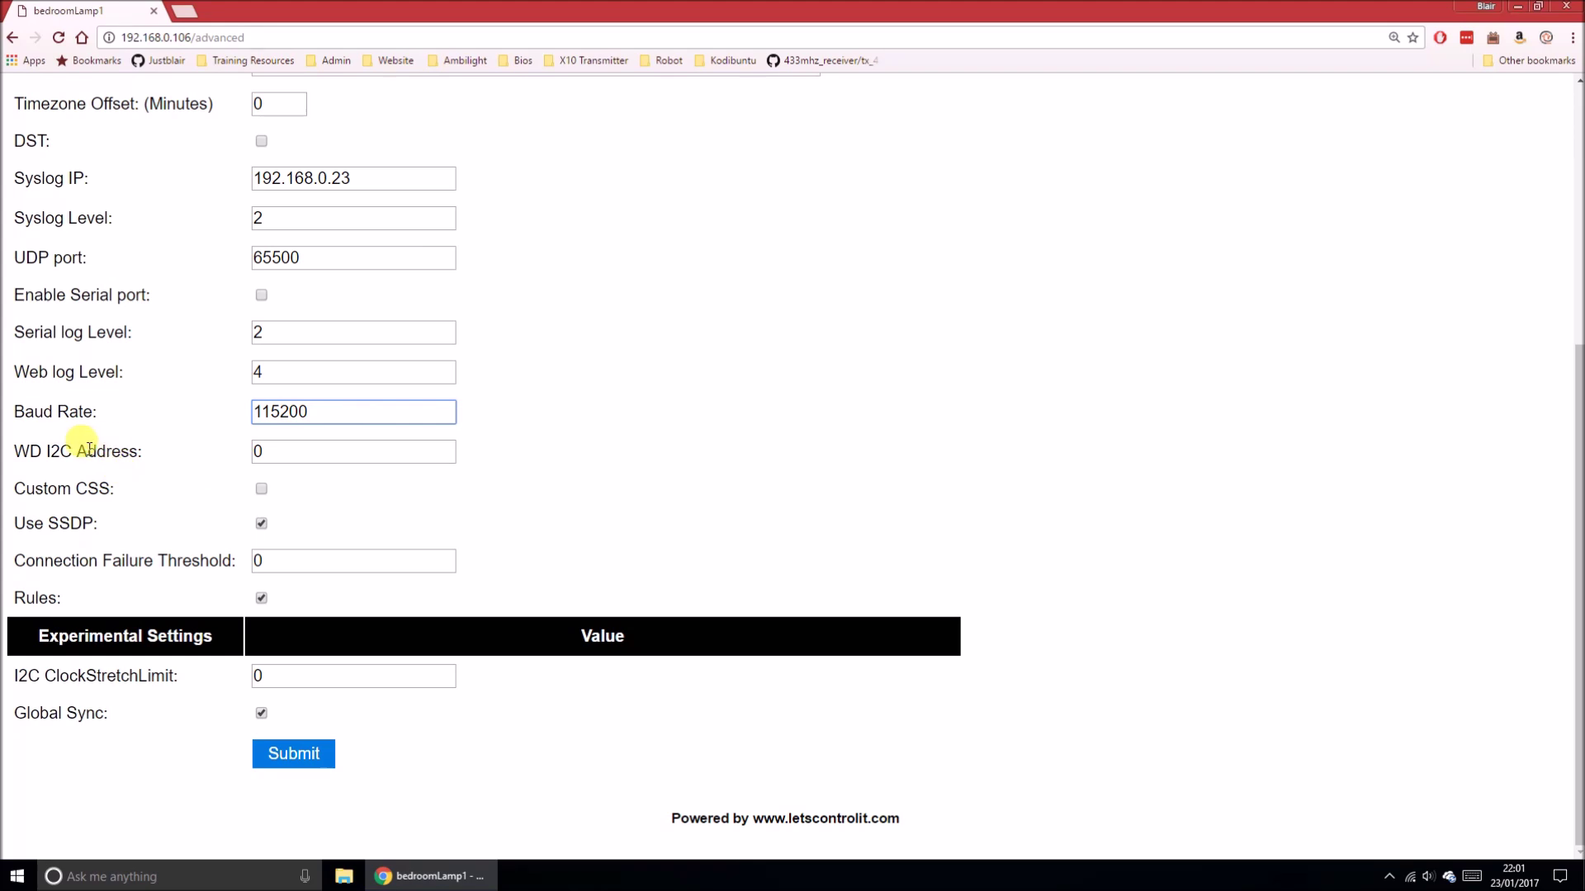
left_click(304, 454)
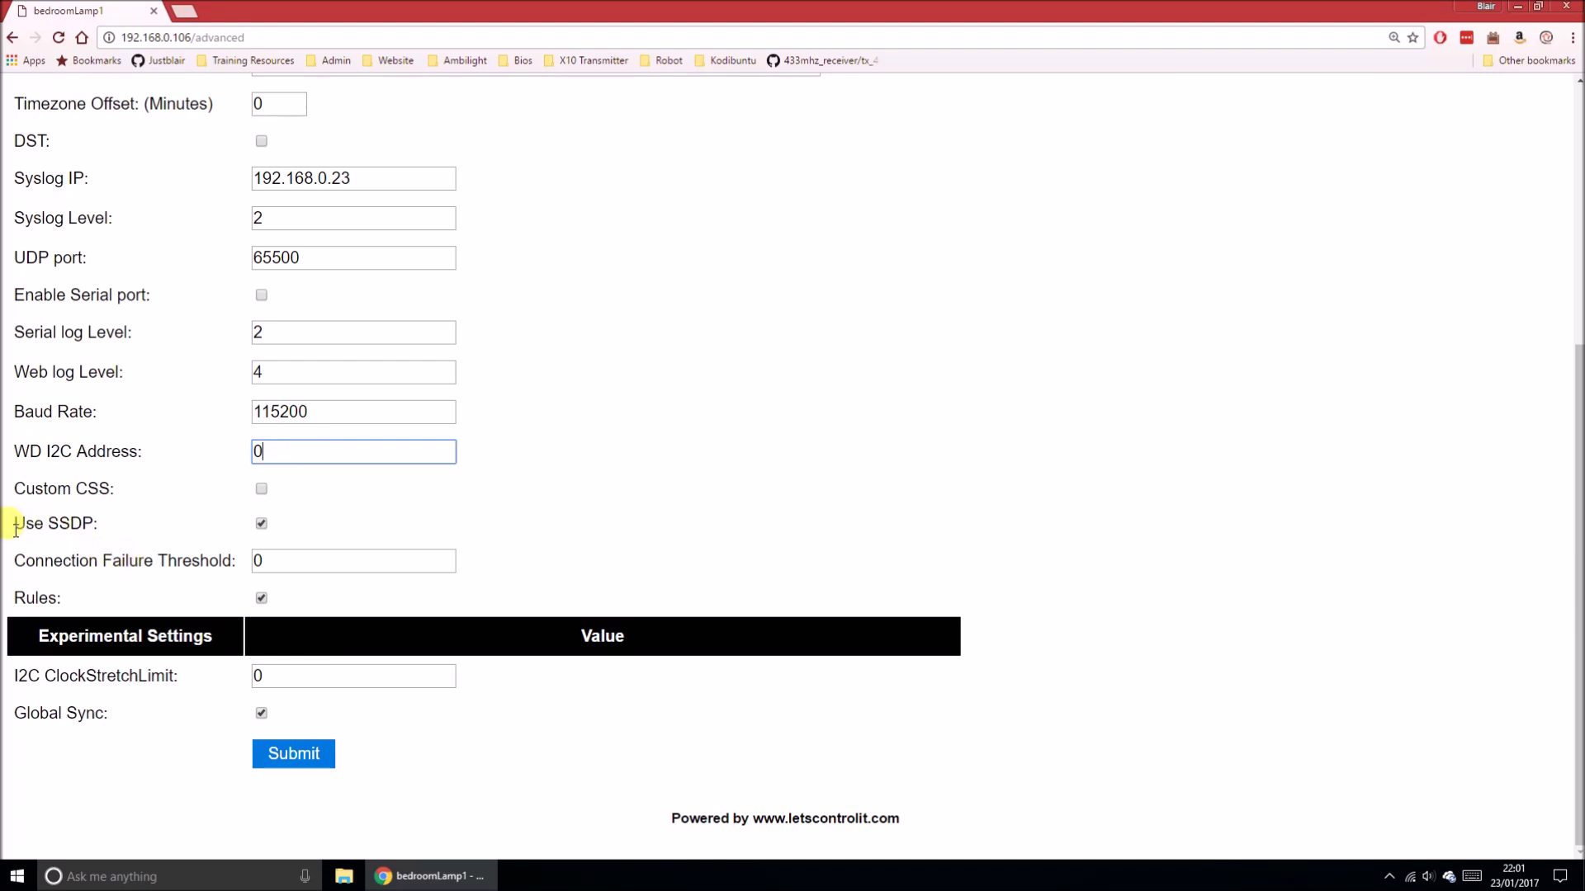
left_click_drag(14, 523, 198, 507)
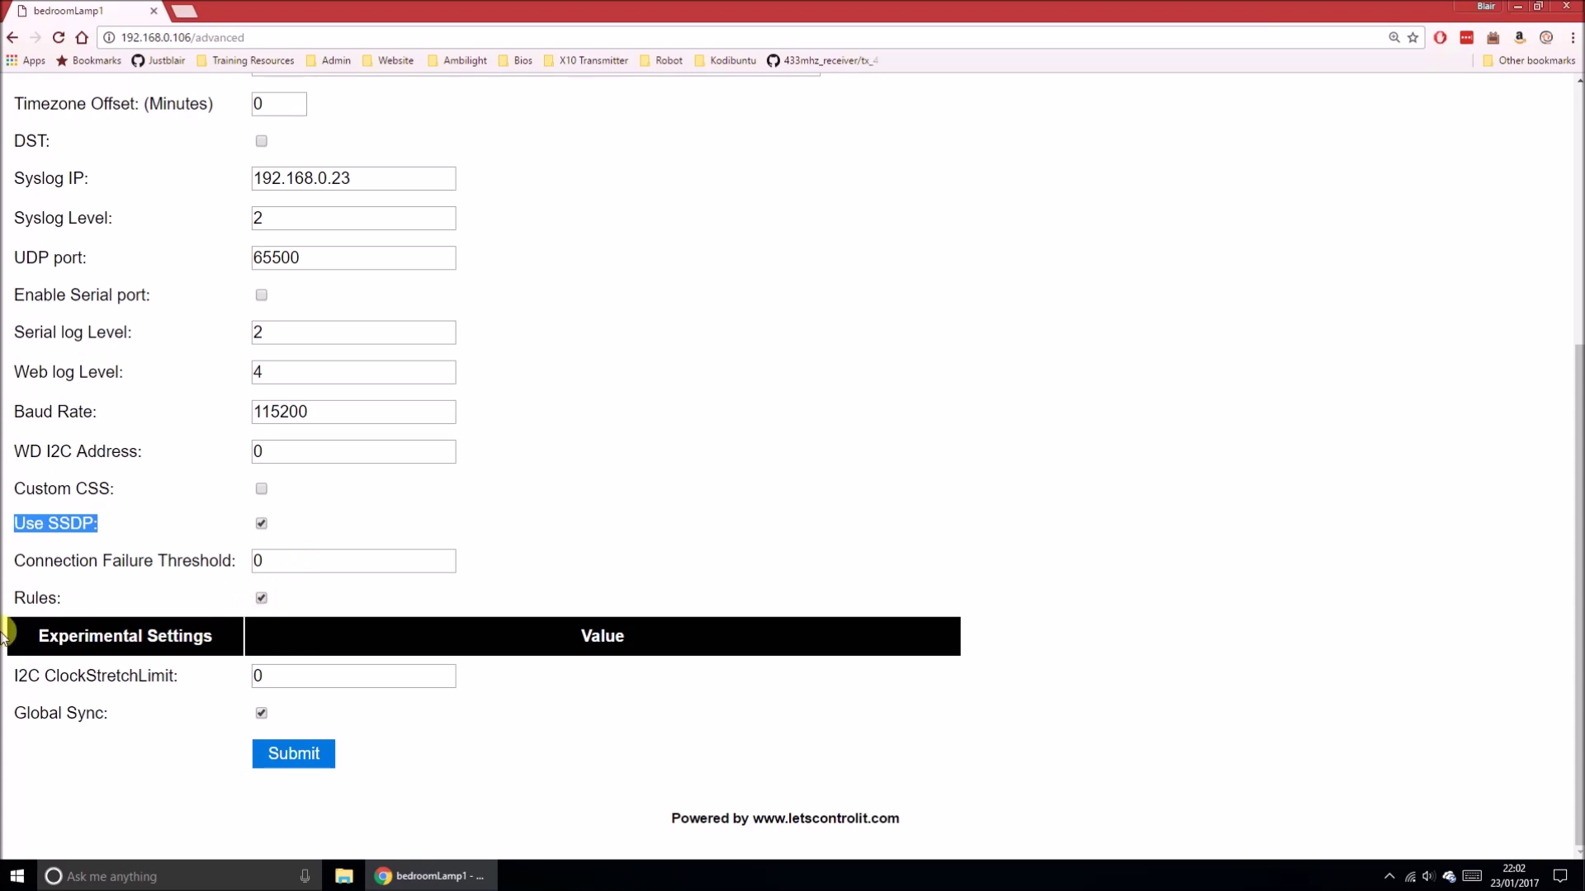
- Switch on Global Sync alongside the Rules setting on the Advanced page, then go to Rules
left_click_drag(10, 596, 66, 597)
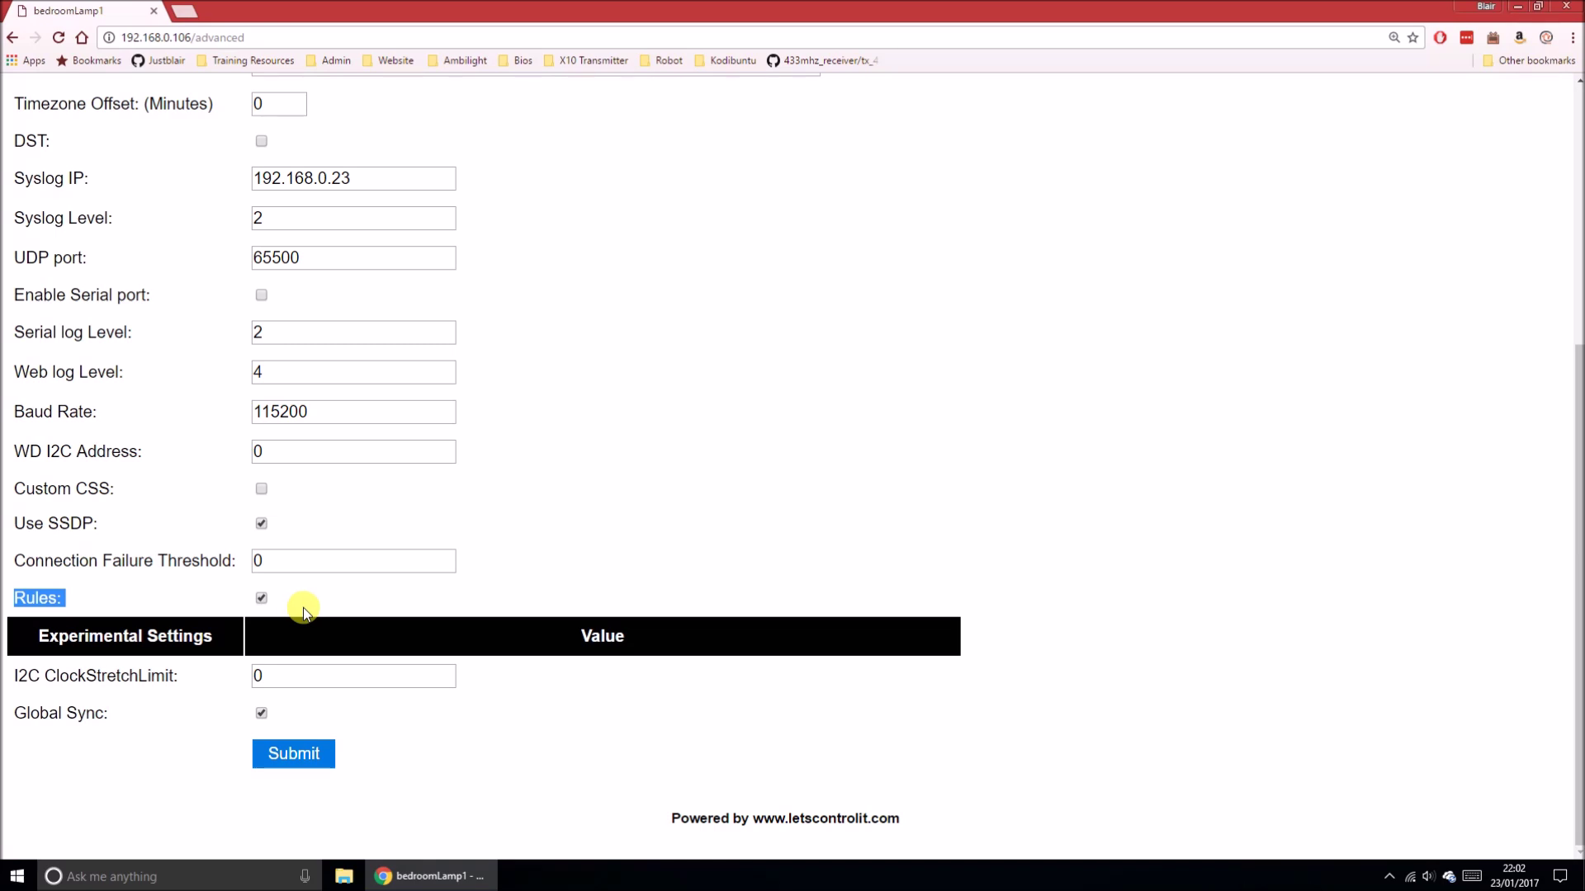
left_click(261, 712)
scroll(262, 697, "up", 5)
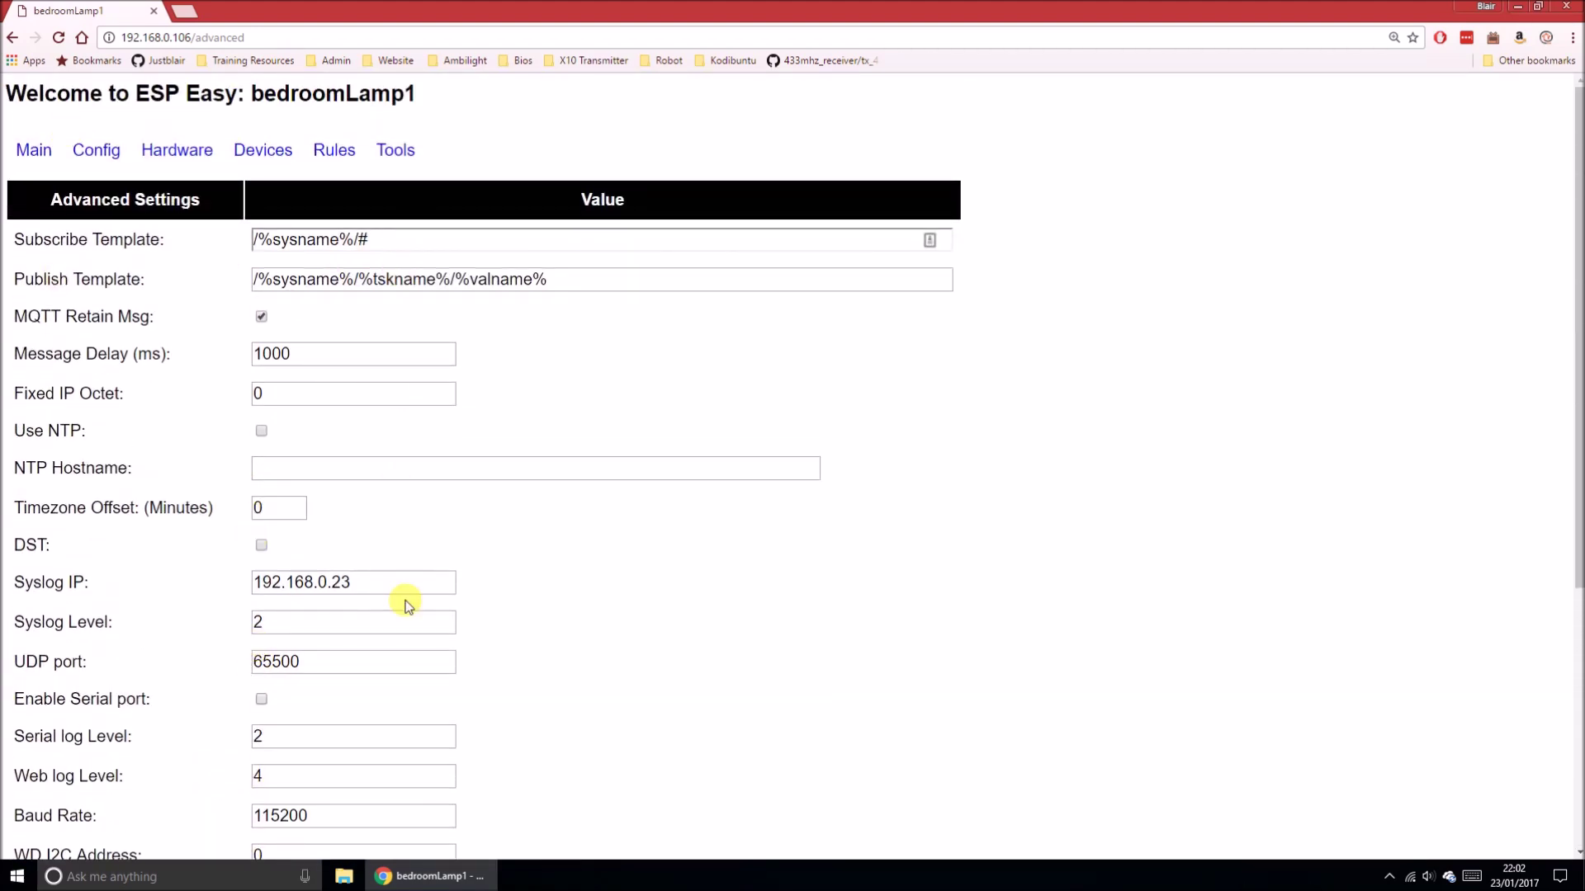
left_click(334, 156)
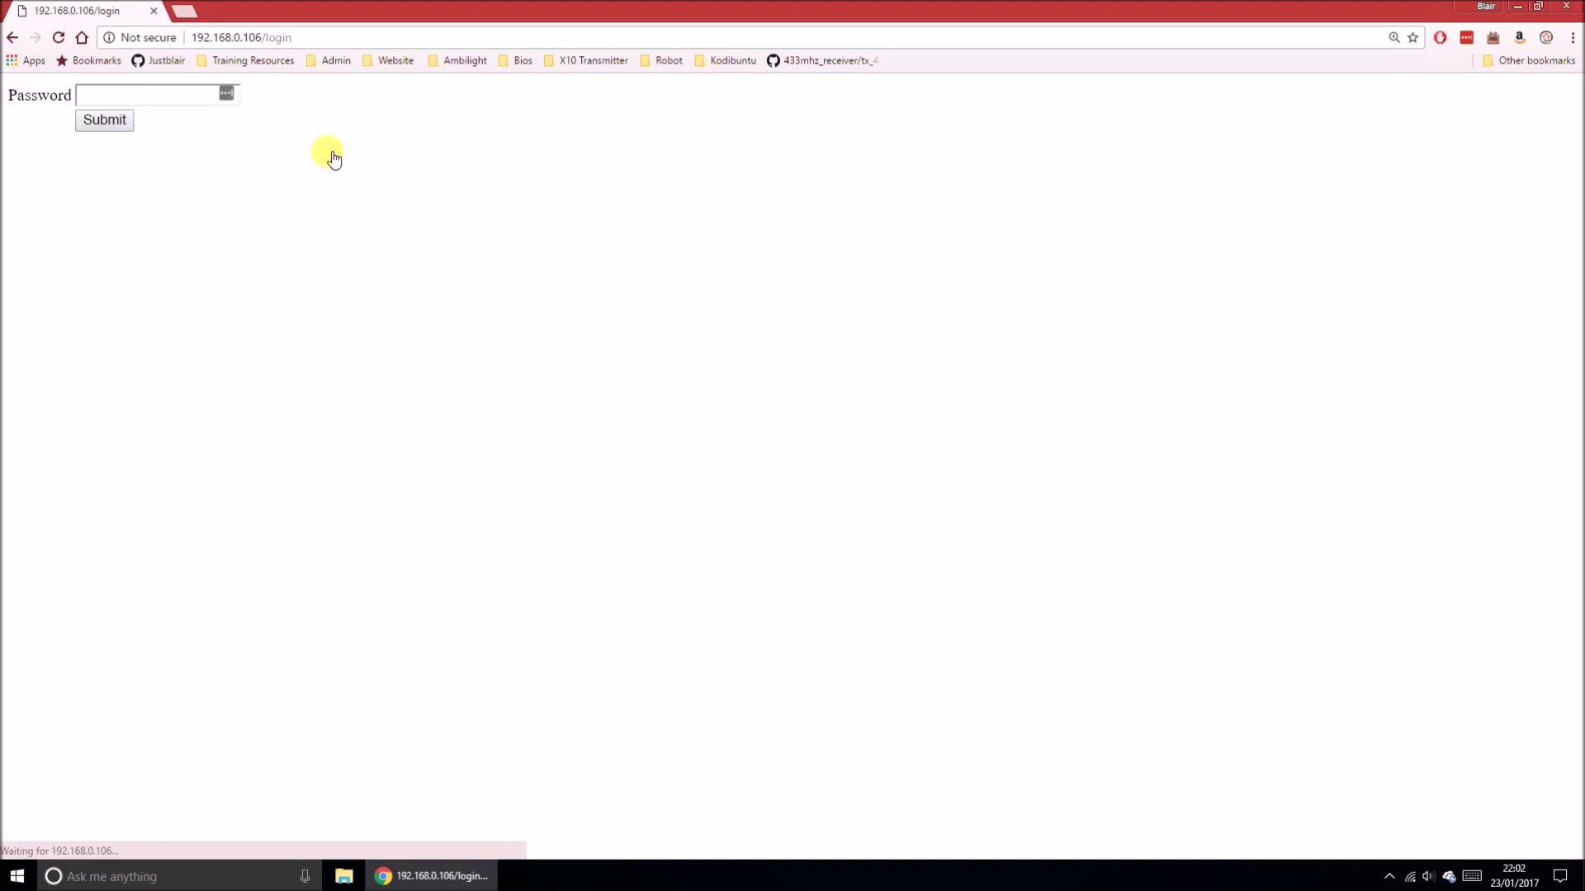
- Log in with the device password to reach the Rules page's lightSwitch toggle rule
left_click(176, 102)
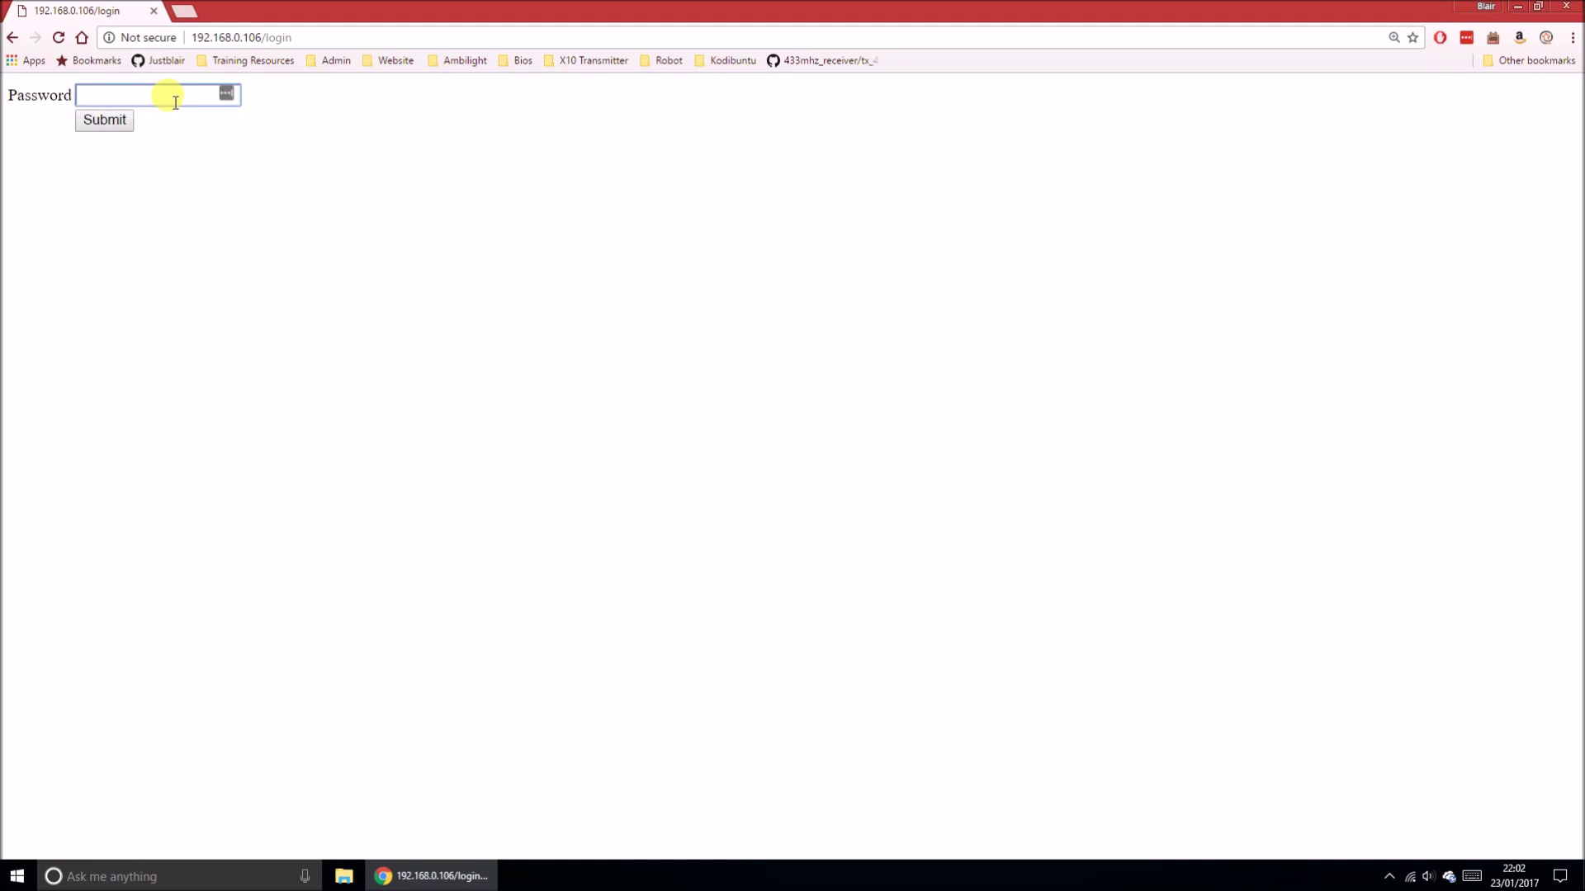
type("••••••••••••••")
key("Return")
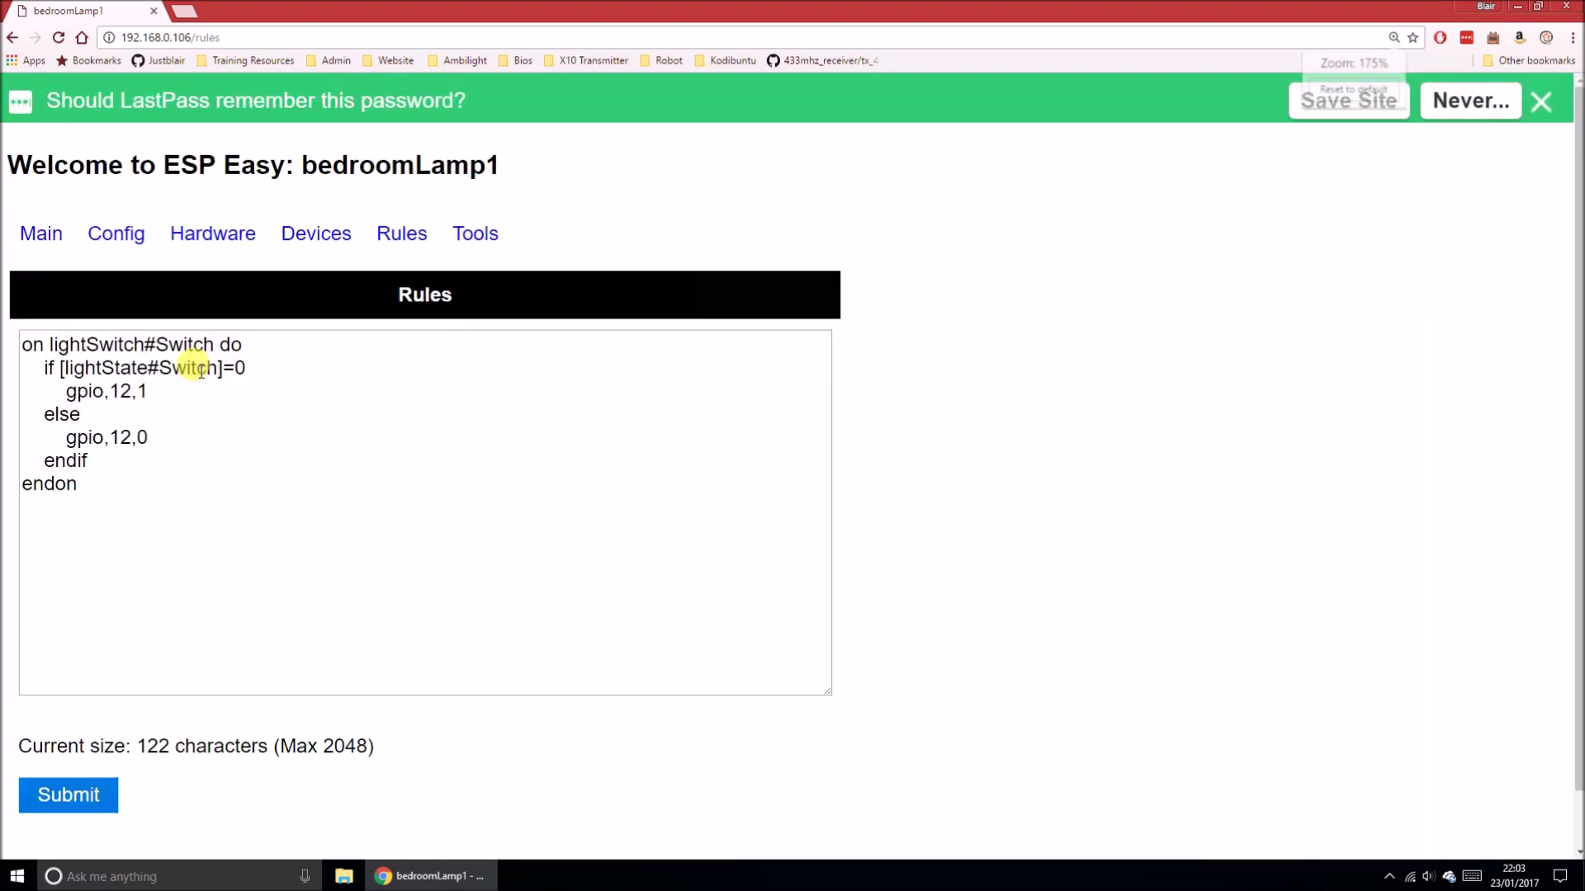
- Dismiss the LastPass save prompt, review the rule's gpio,12,0 line, and return to the Main page
scroll(202, 382, "down", 3)
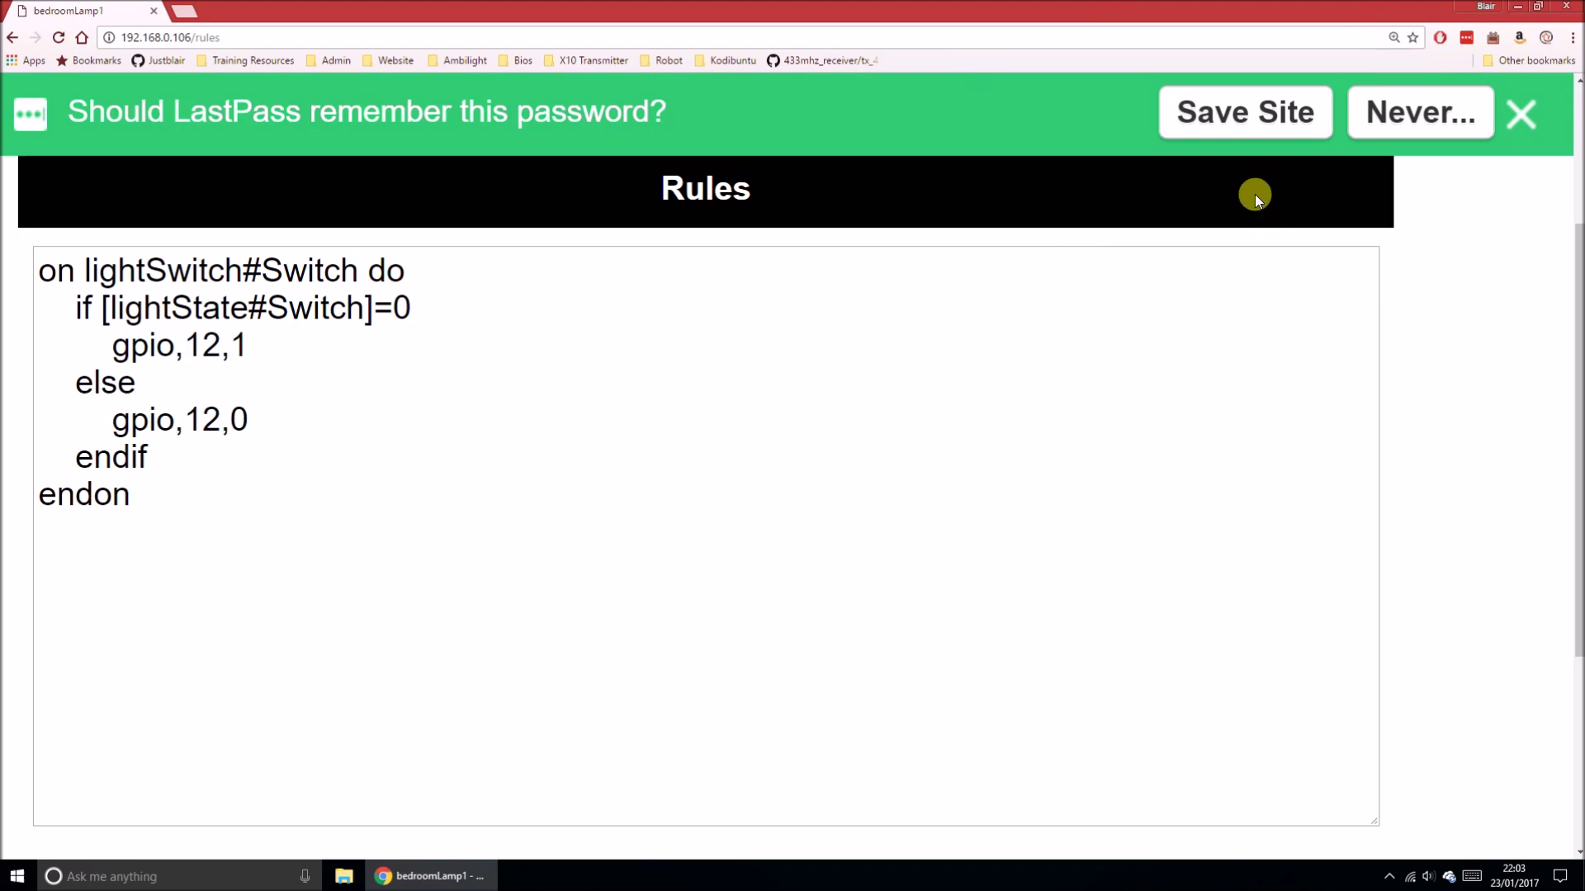
left_click(1520, 114)
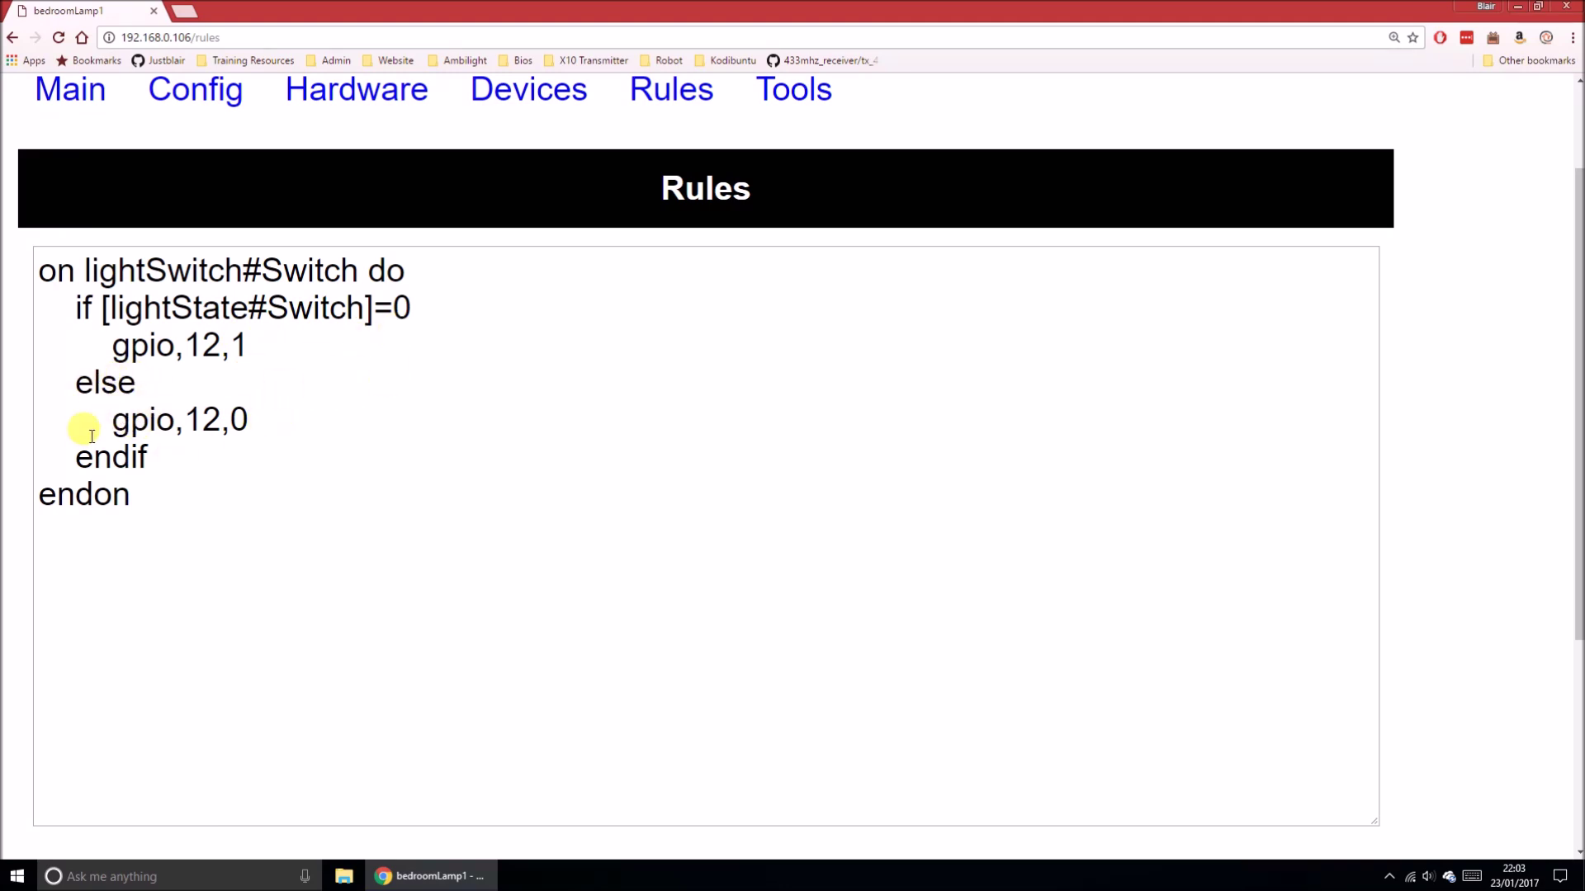
left_click_drag(93, 419, 248, 421)
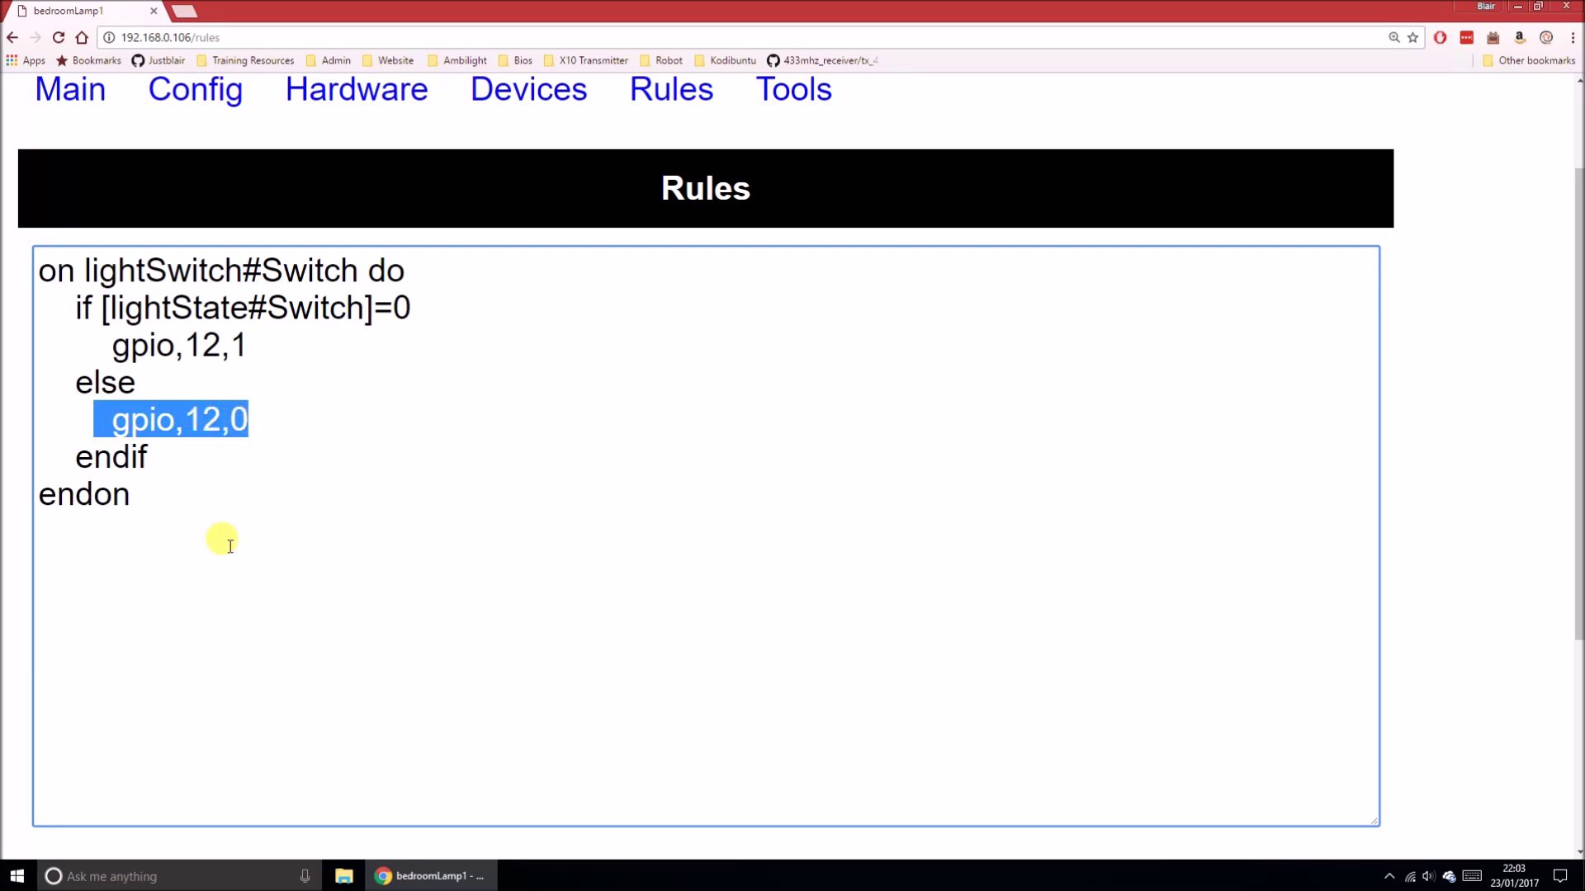
left_click(113, 495)
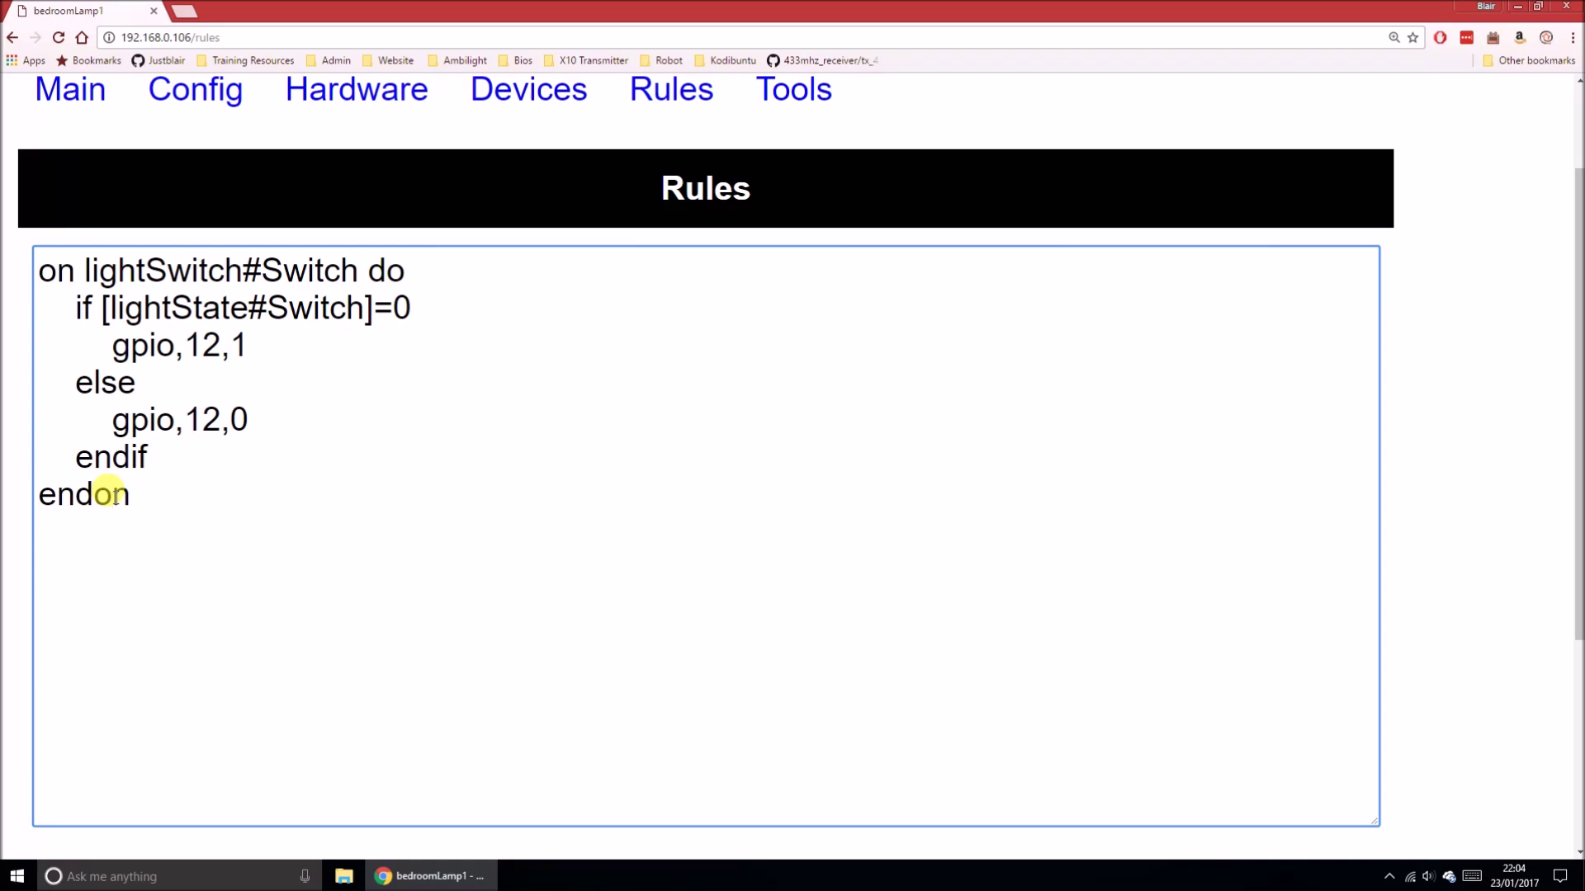
left_click(67, 89)
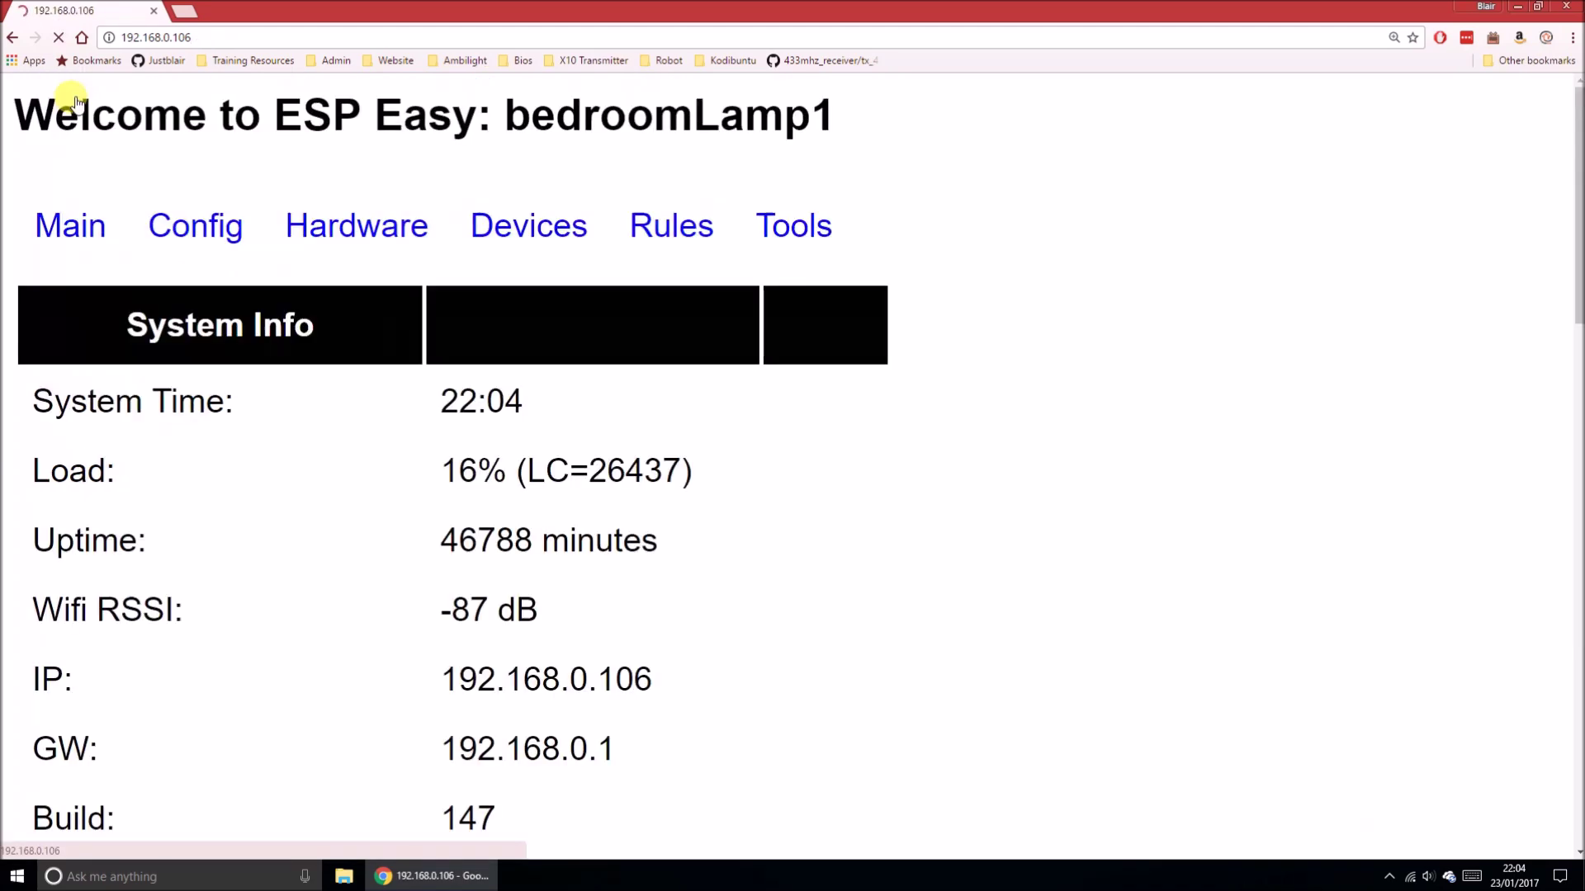
- Scroll down the main page to the Node List showing Units 1 to 9 on build 147
scroll(66, 123, "down", 4)
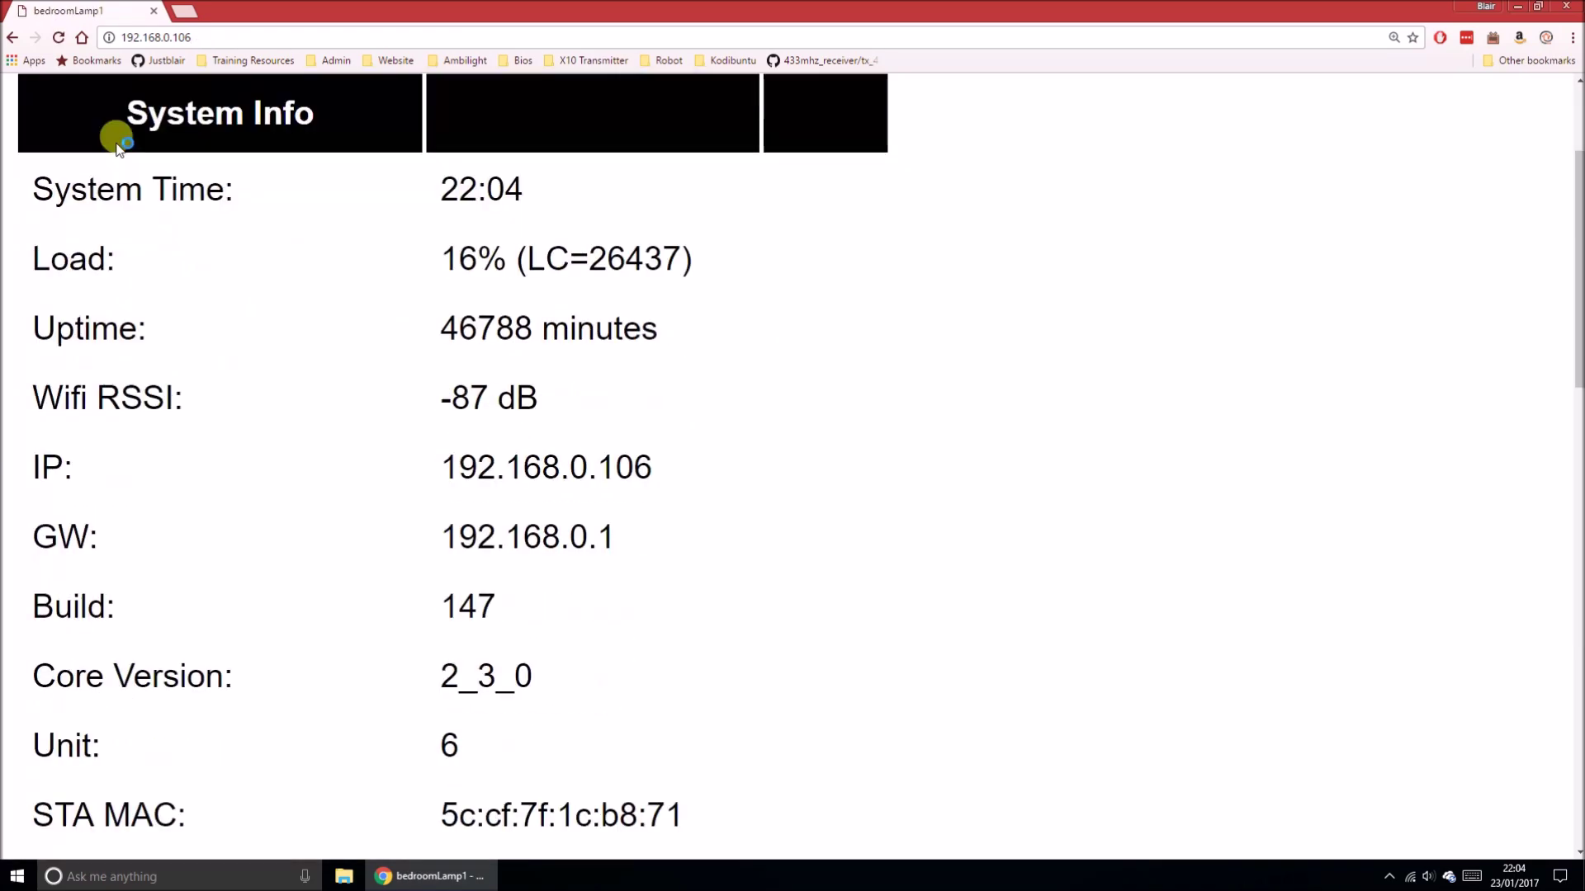
scroll(548, 319, "up", 2)
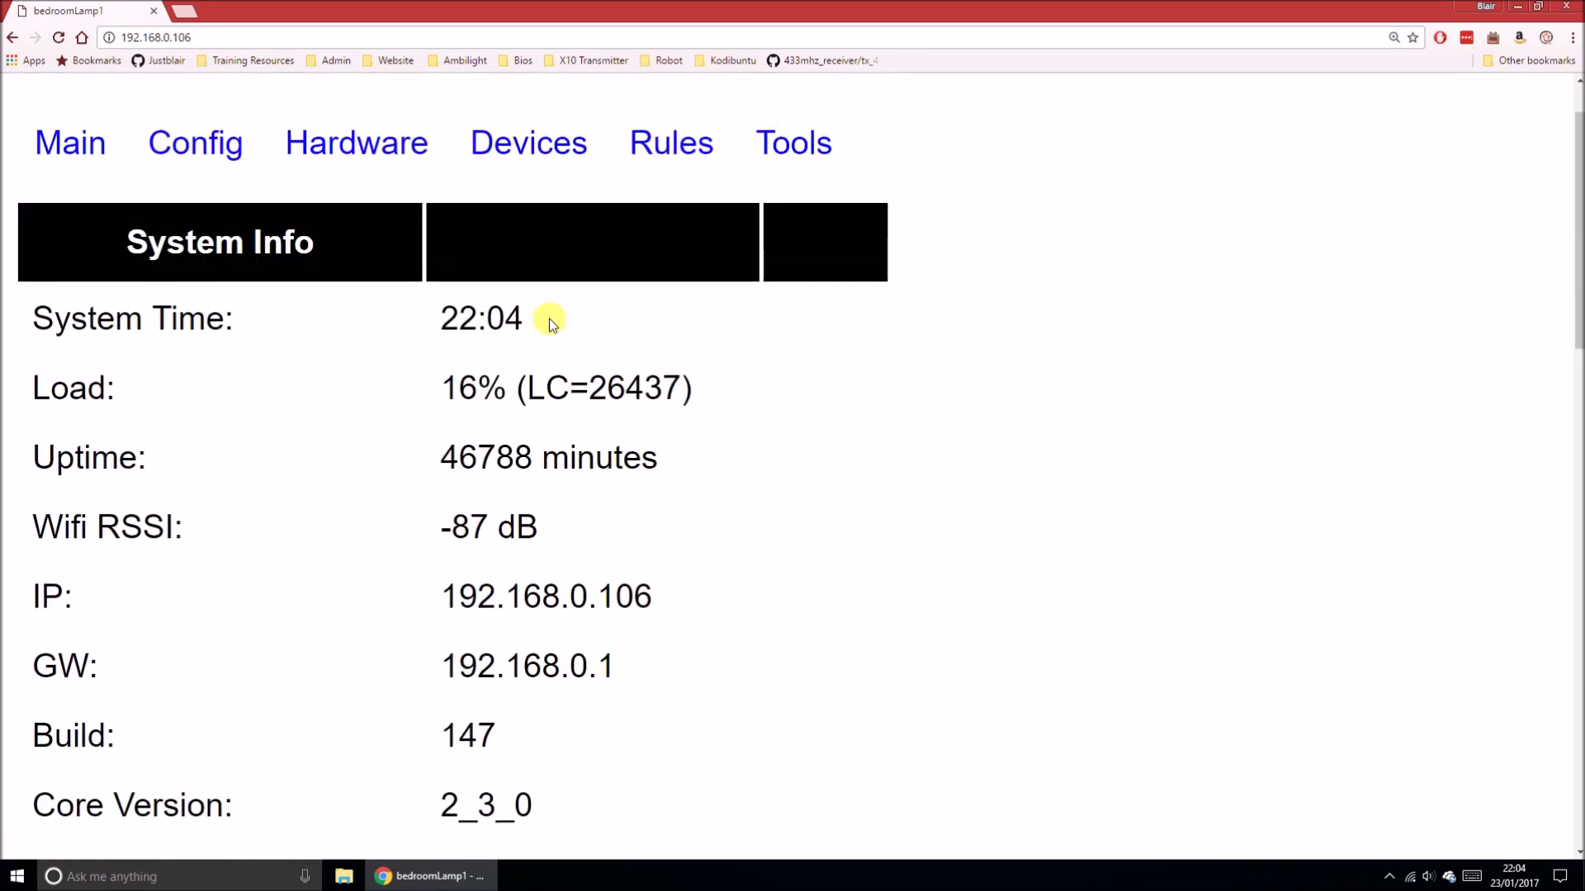
scroll(548, 319, "down", 6)
scroll(543, 317, "down", 9)
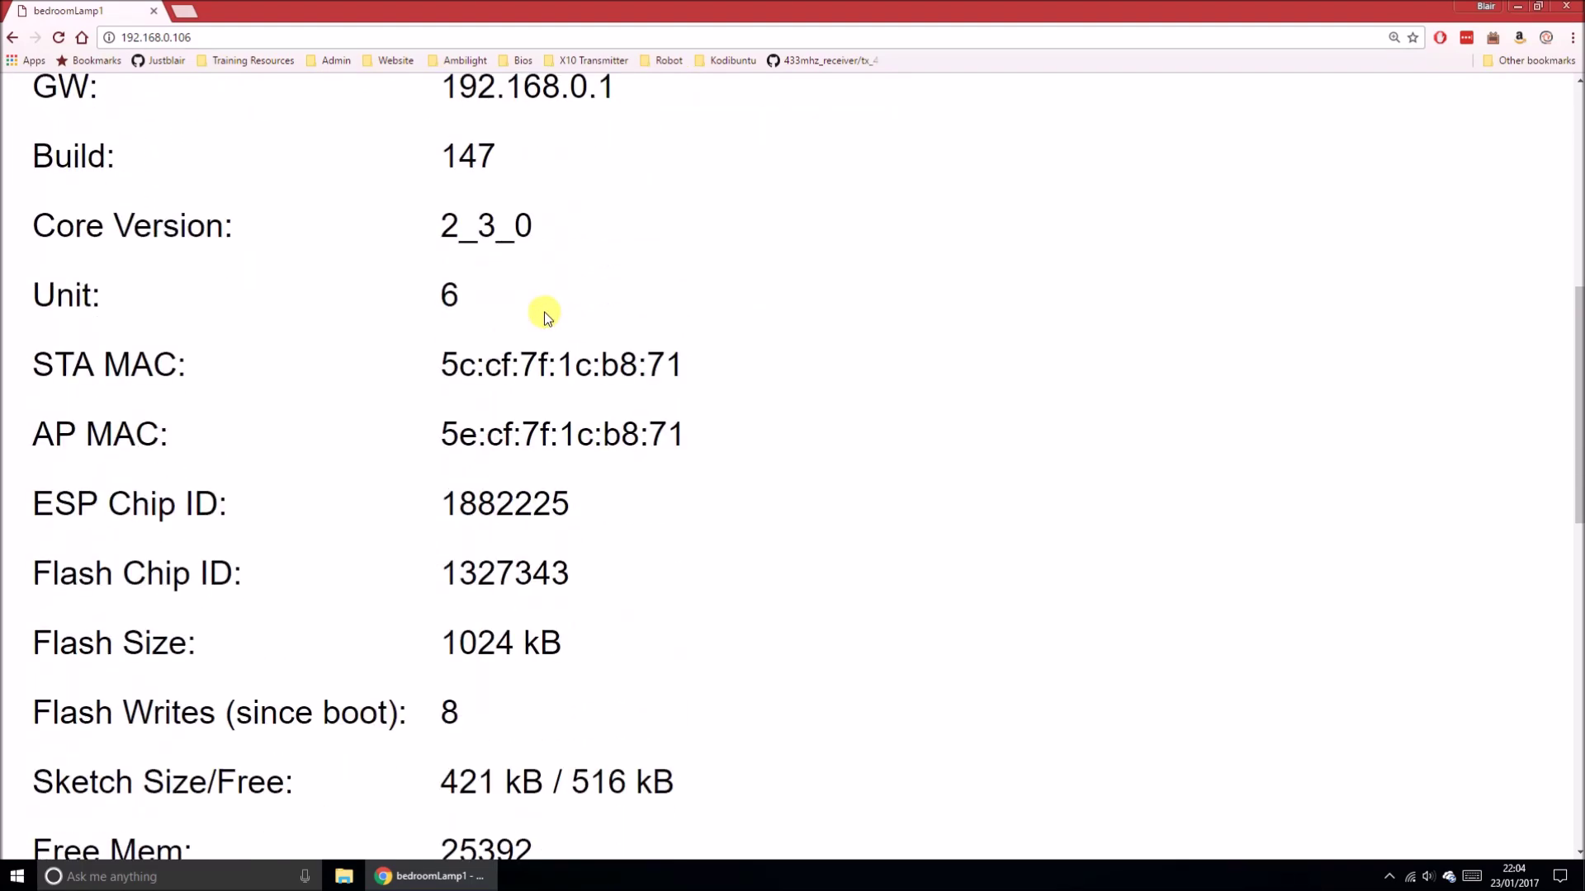
scroll(537, 307, "down", 3)
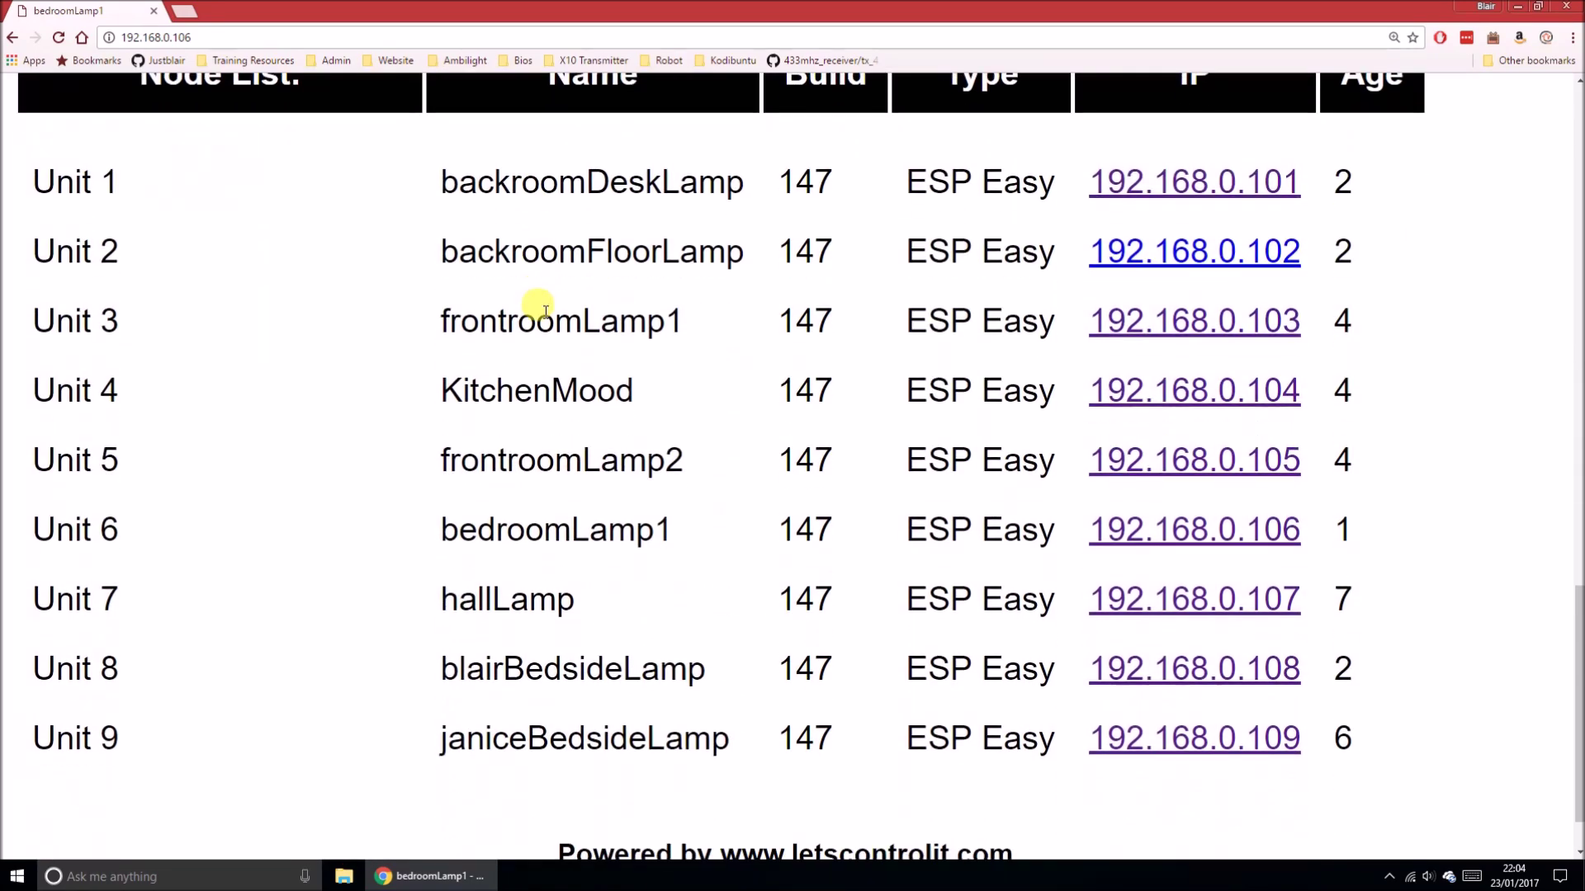